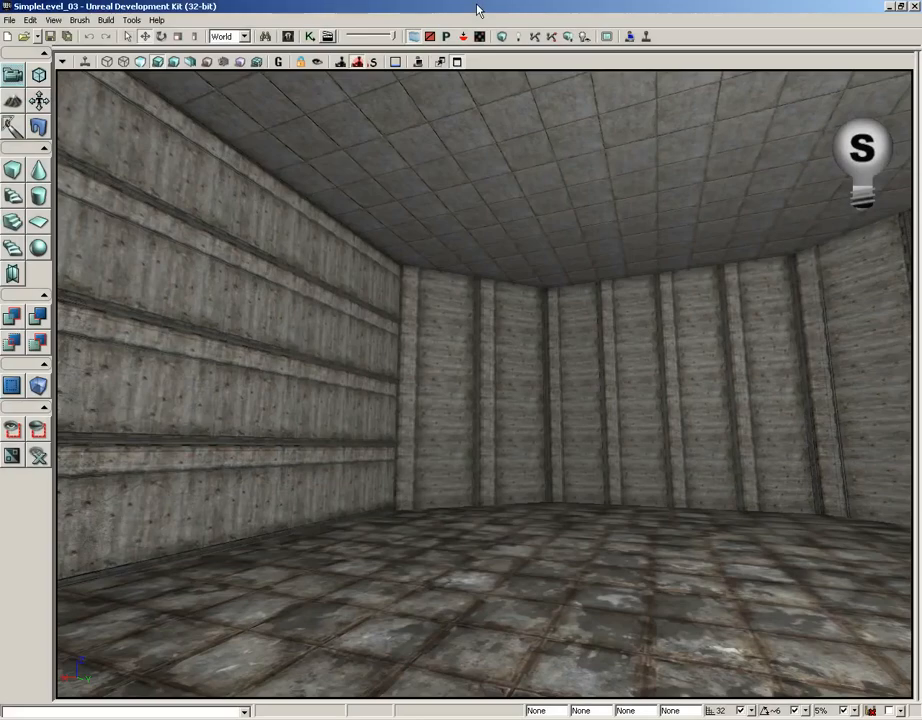
Step: Select one bunker wall surface and extend the selection to all of its adjacent walls
right_click_drag(465, 535, 792, 523)
right_click_drag(436, 492, 580, 388)
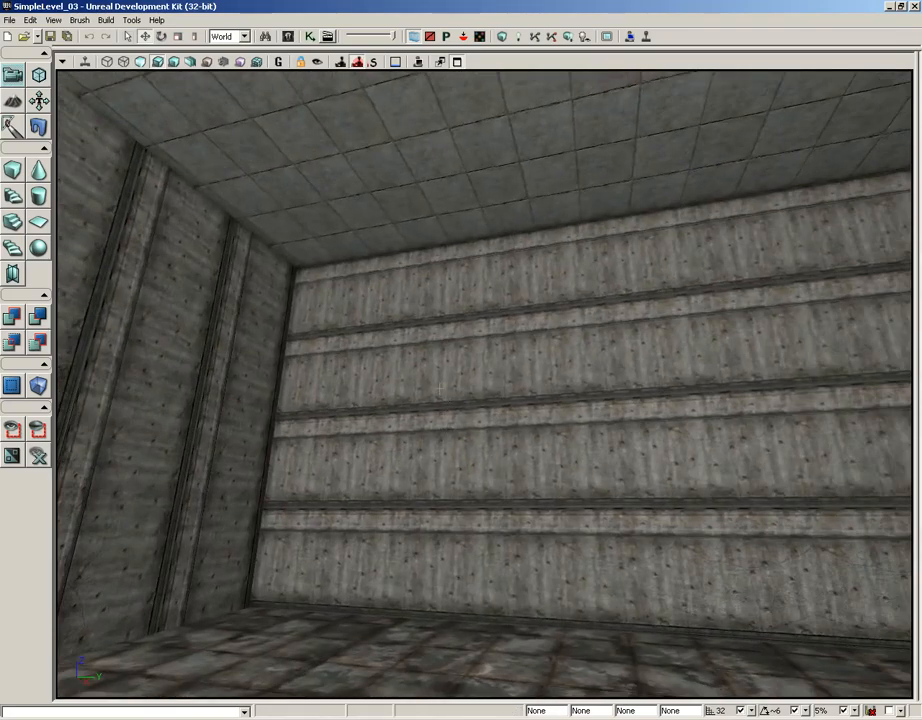
mouse_move(438, 391)
right_mouse_down()
mouse_move(572, 391)
mouse_move(428, 376)
right_mouse_up()
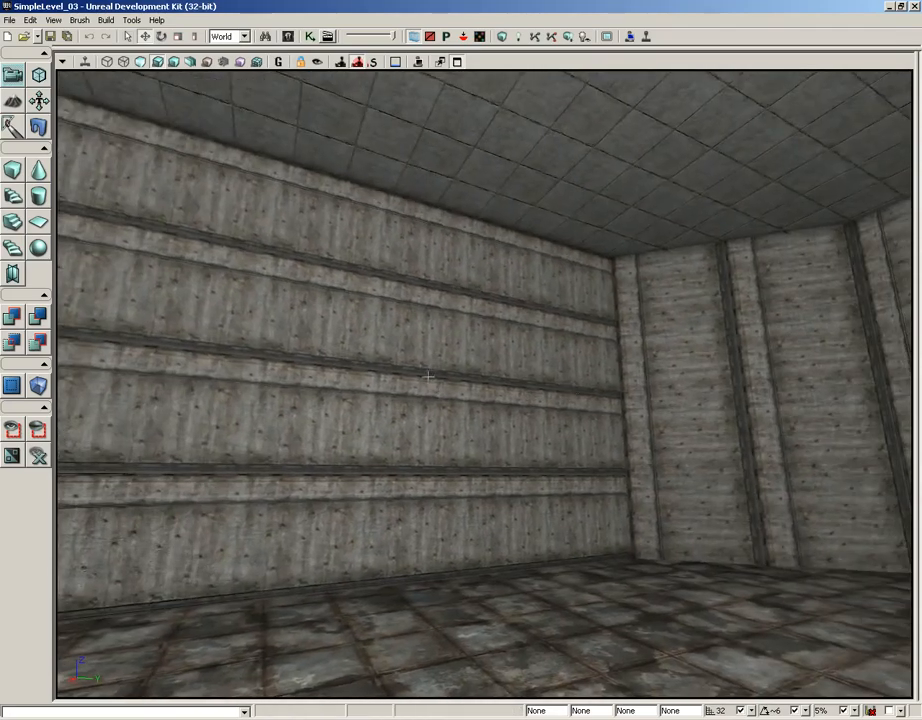
left_click(413, 365)
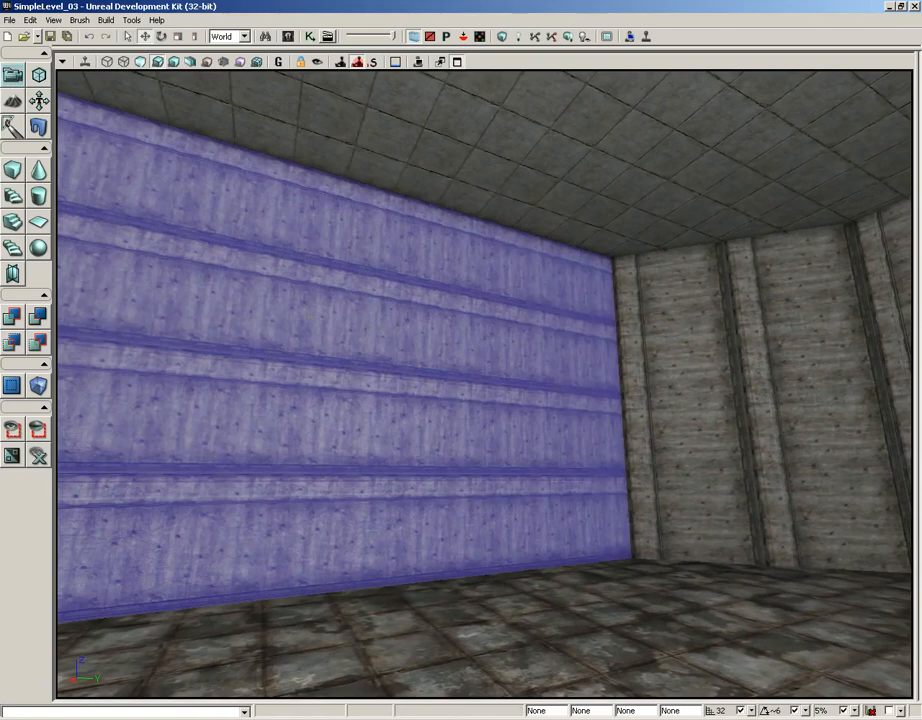
right_click(310, 301)
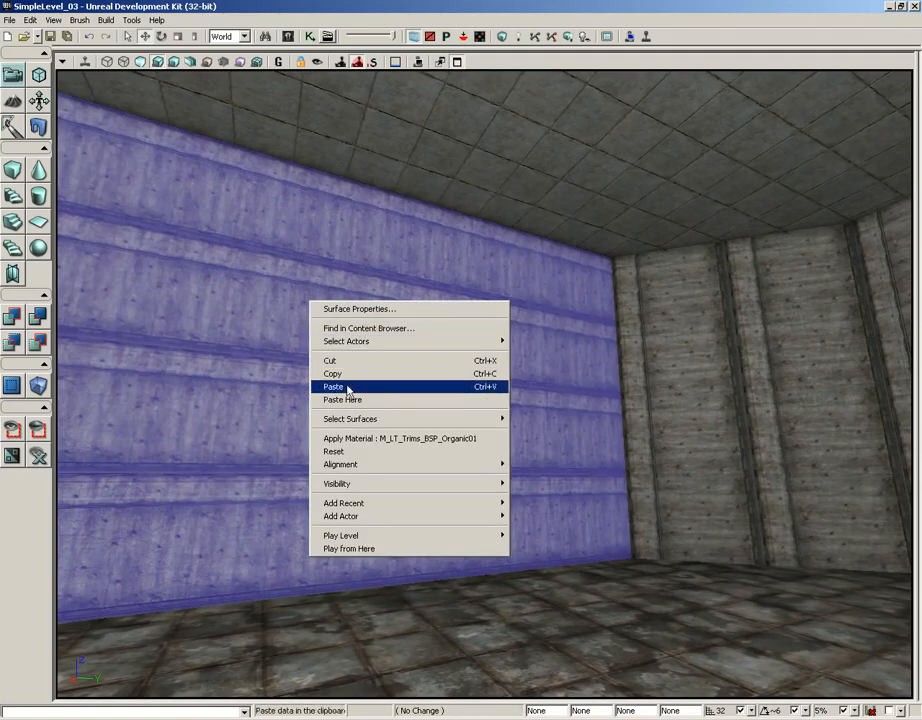
mouse_move(418, 421)
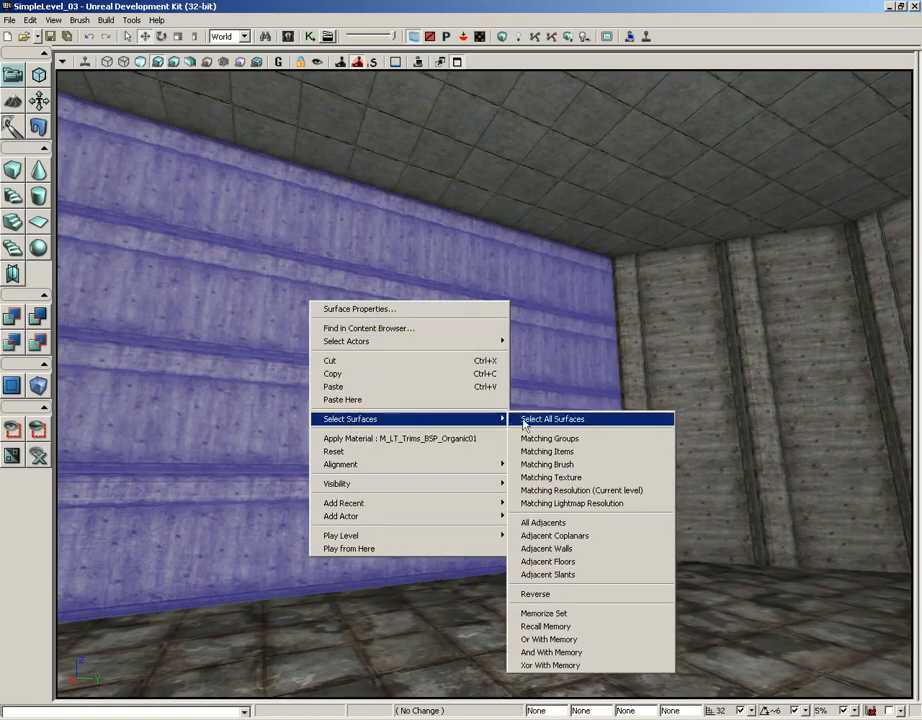
left_click(560, 548)
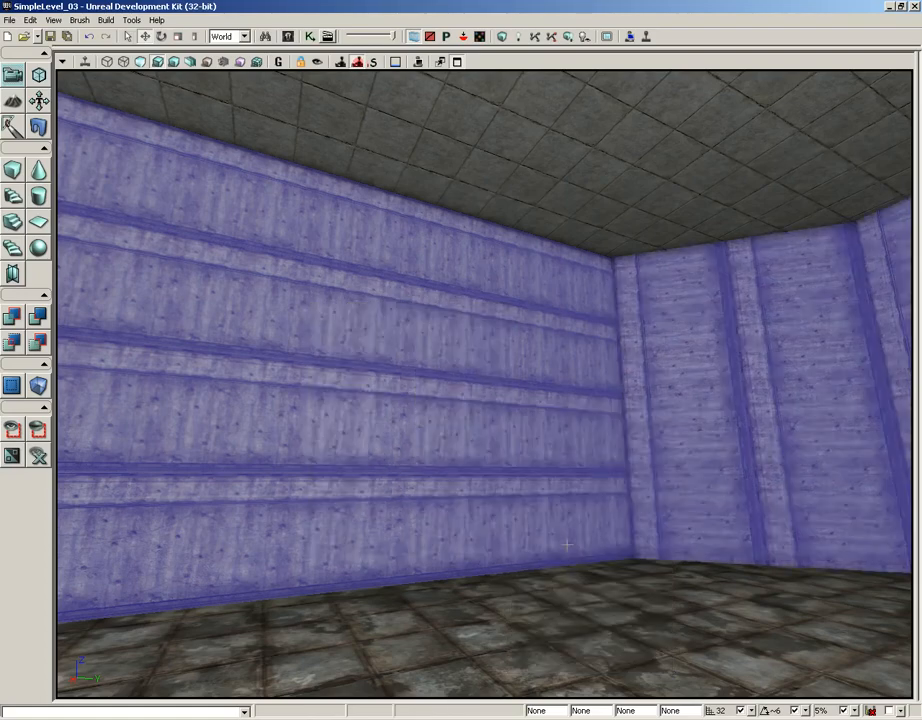
left_click_drag(518, 475, 437, 405)
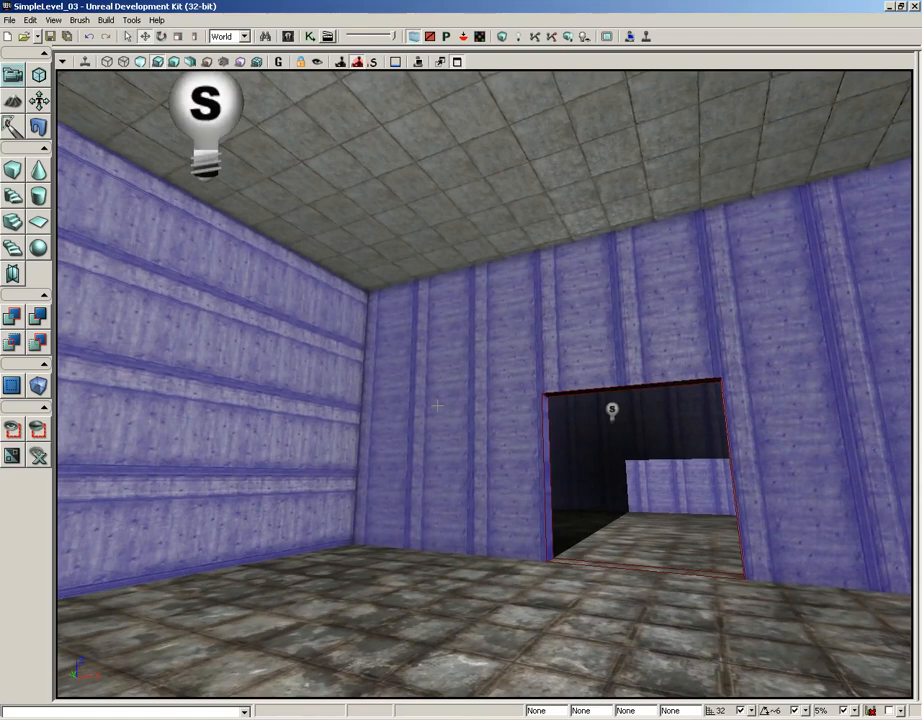
Step: Open the surface properties for the selected walls and look over their current texture alignment
left_click(53, 20)
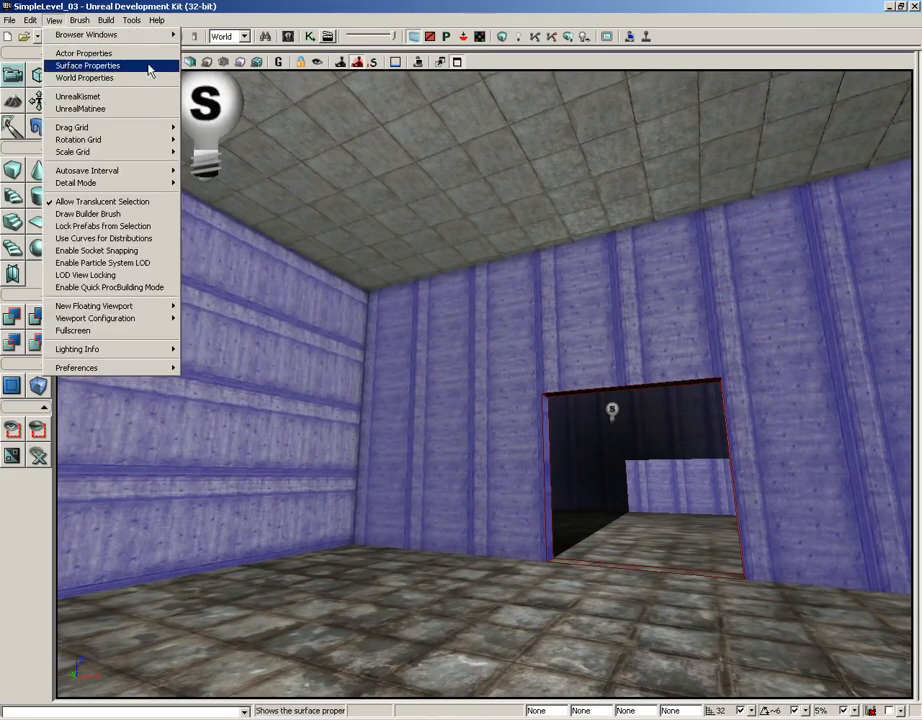
left_click(228, 14)
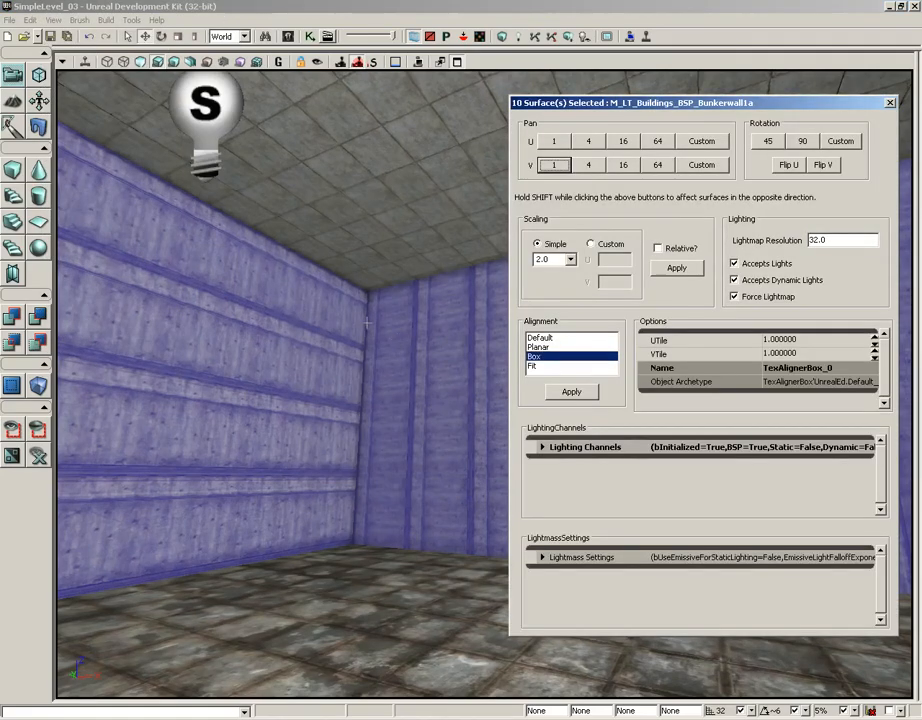
right_click_drag(368, 323, 514, 357)
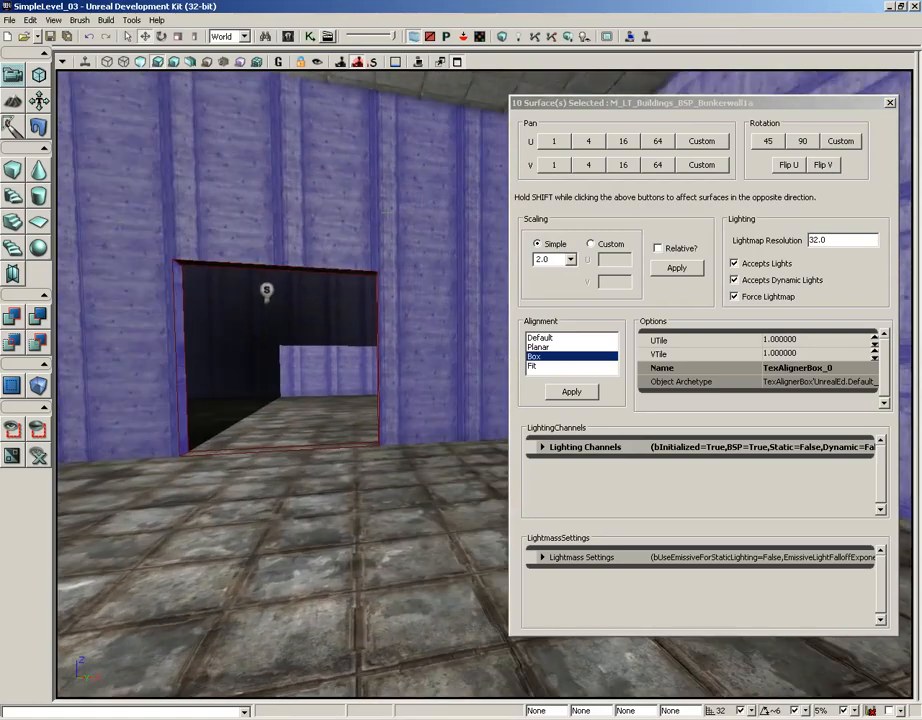
right_click_drag(365, 201, 229, 184)
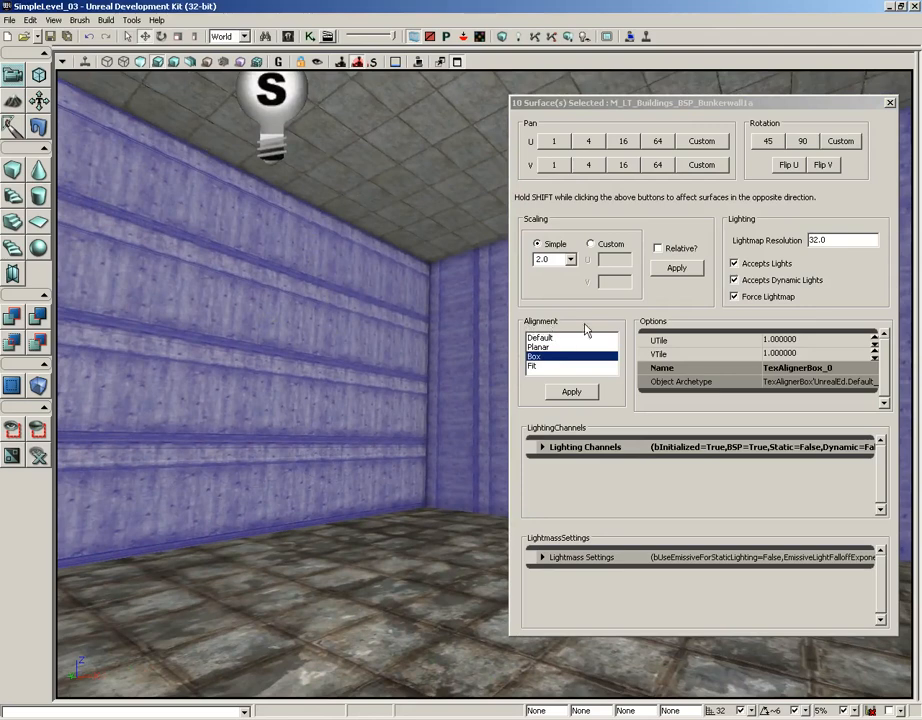
Step: Apply Planar alignment to the selected wall surfaces and inspect the trim bands around the room
left_click(536, 347)
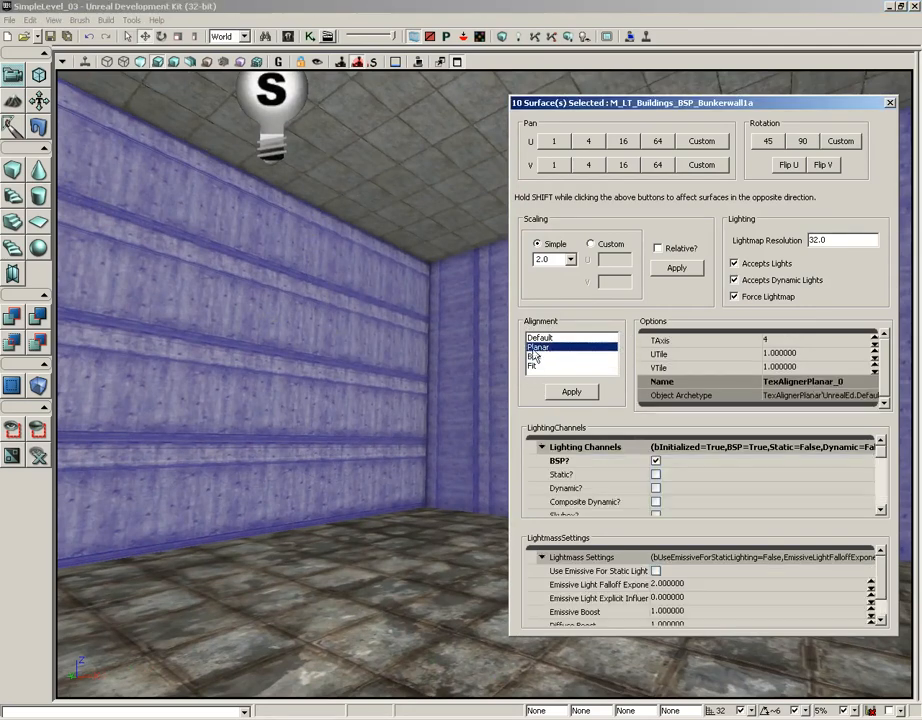
left_click(571, 392)
right_click_drag(454, 392, 533, 379)
left_click_drag(533, 379, 528, 422)
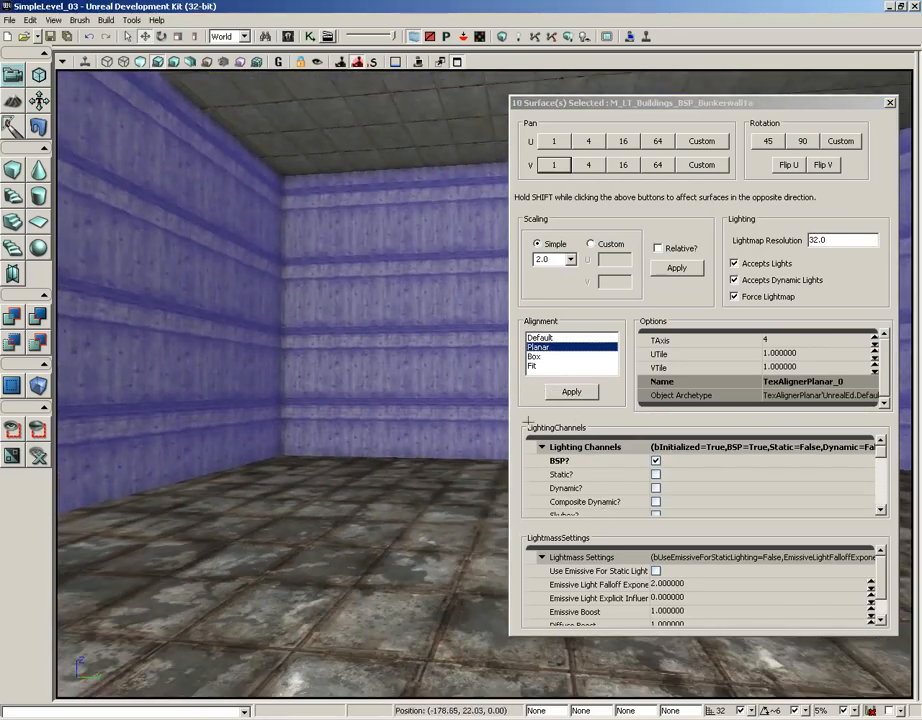
right_click_drag(528, 422, 369, 285)
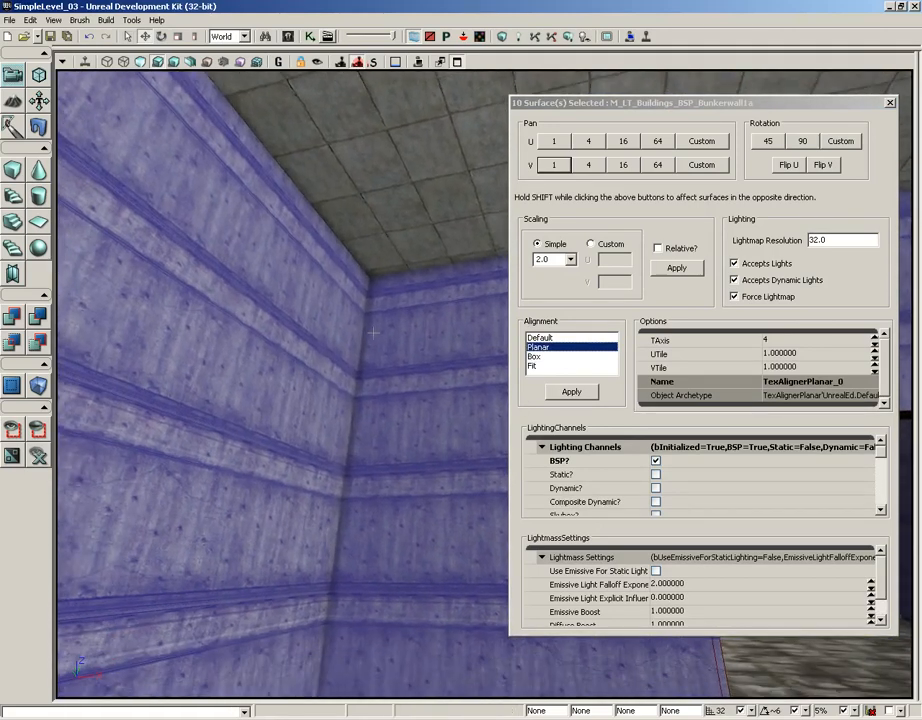
left_click_drag(373, 362, 438, 321)
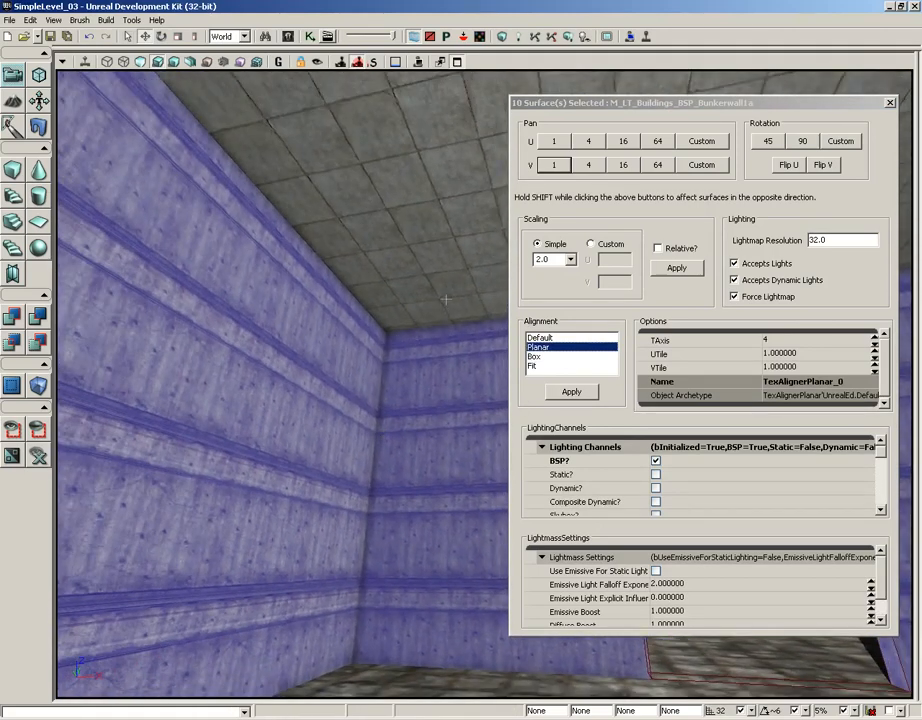
Step: Set the simple scaling of the selected wall surfaces to 4.0, apply it and check the walls
left_click(569, 259)
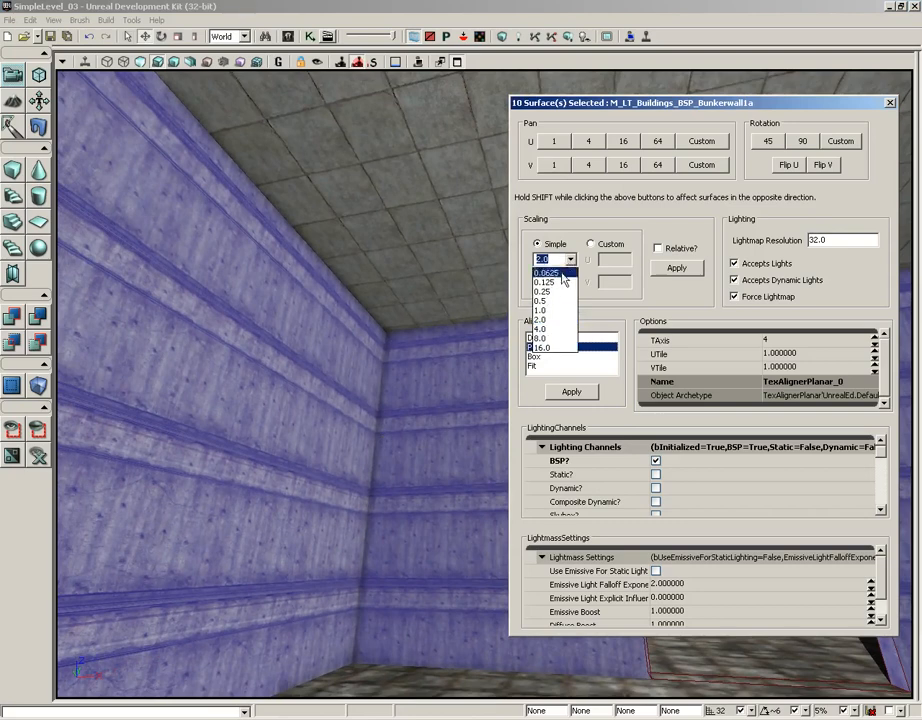
left_click(552, 259)
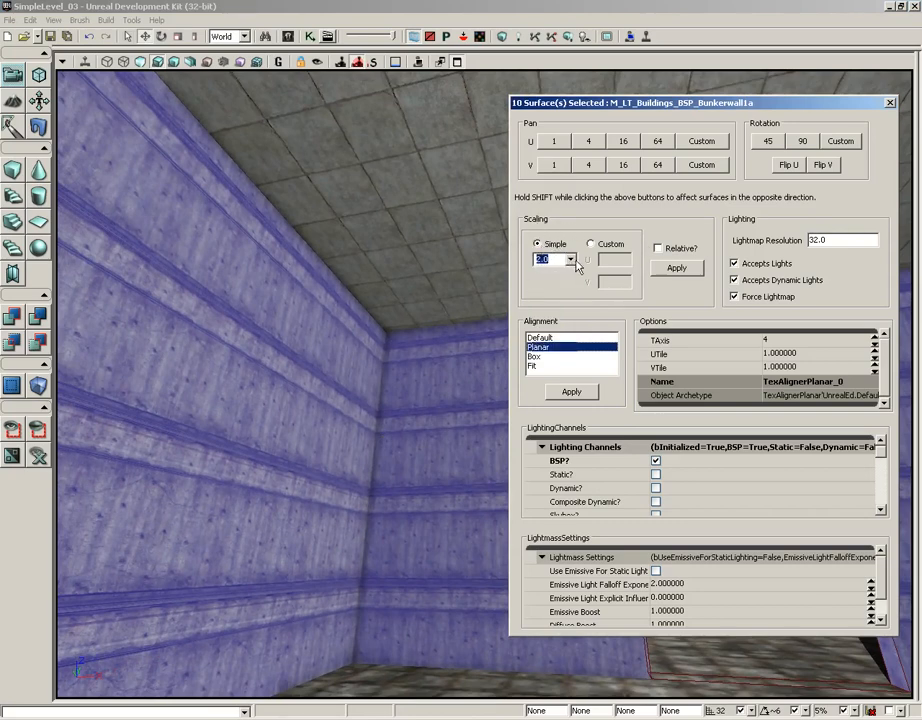
left_click(571, 260)
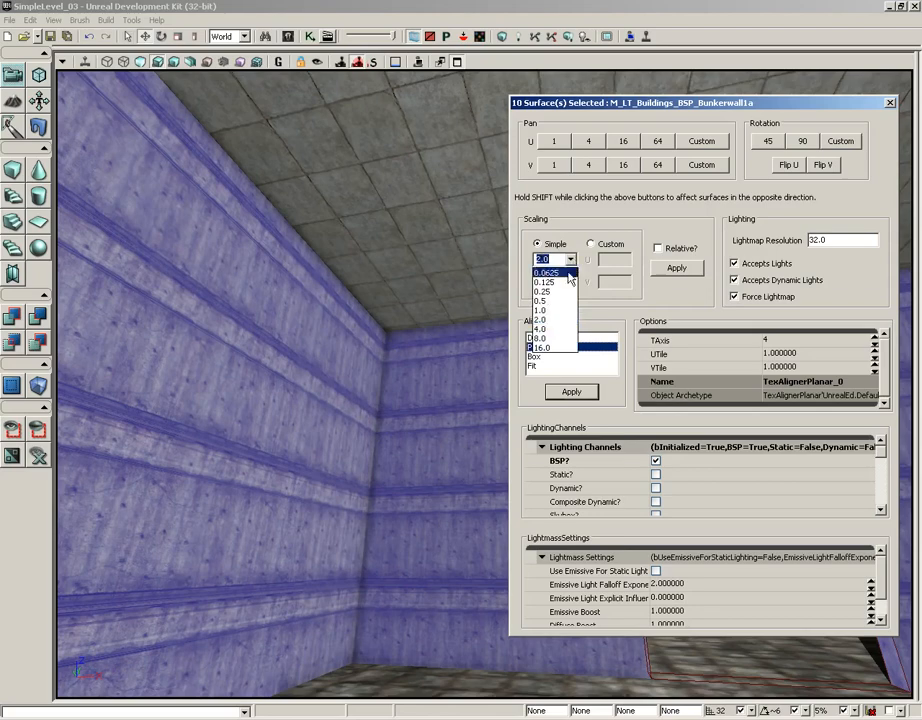
left_click(558, 330)
left_click_drag(393, 329, 287, 240)
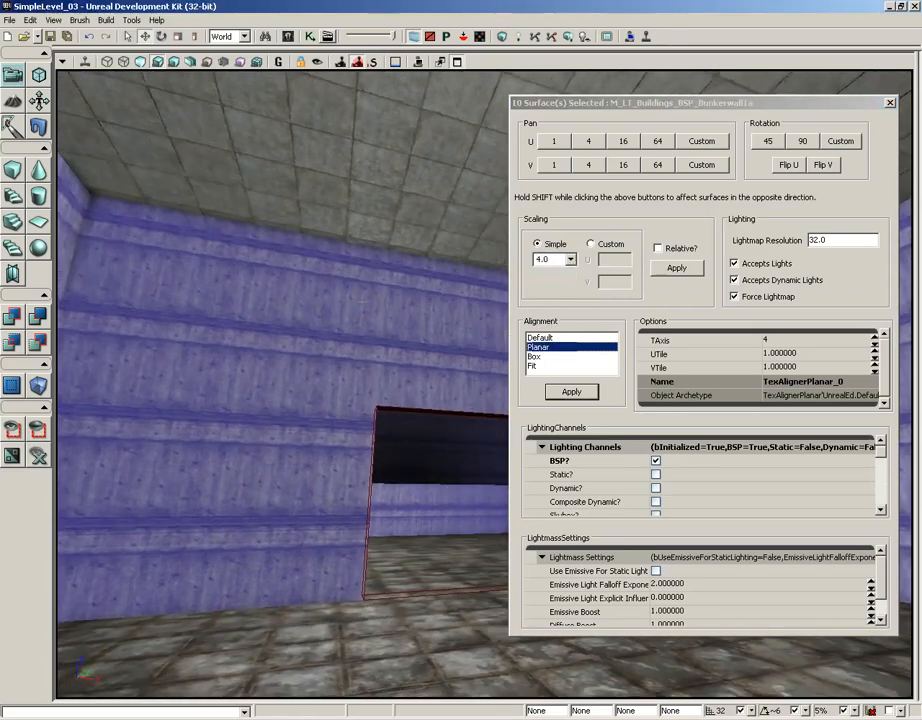
left_click_drag(325, 357, 250, 360)
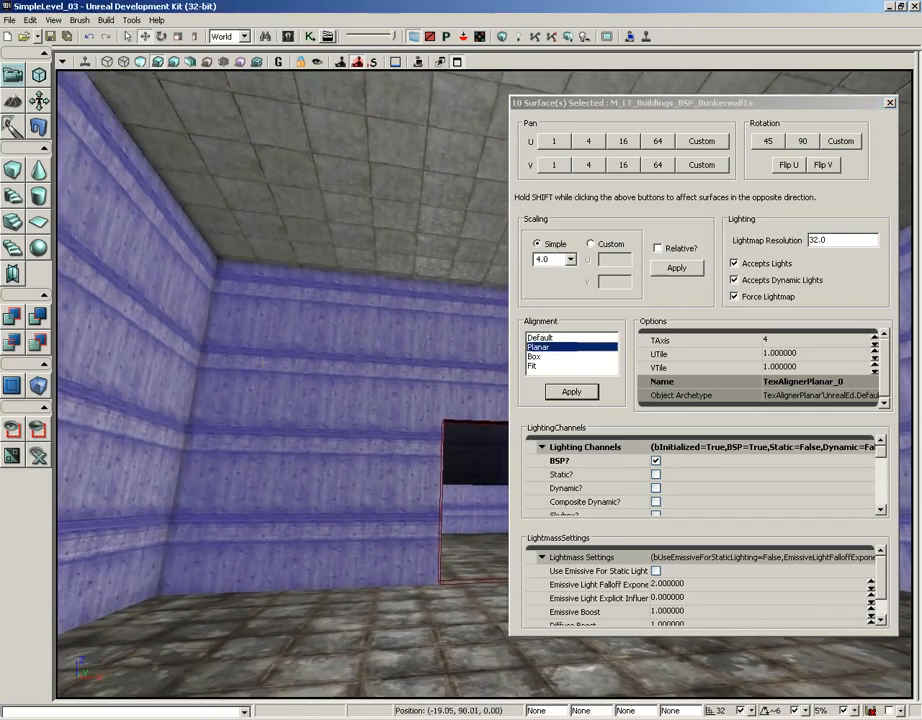
left_click(675, 268)
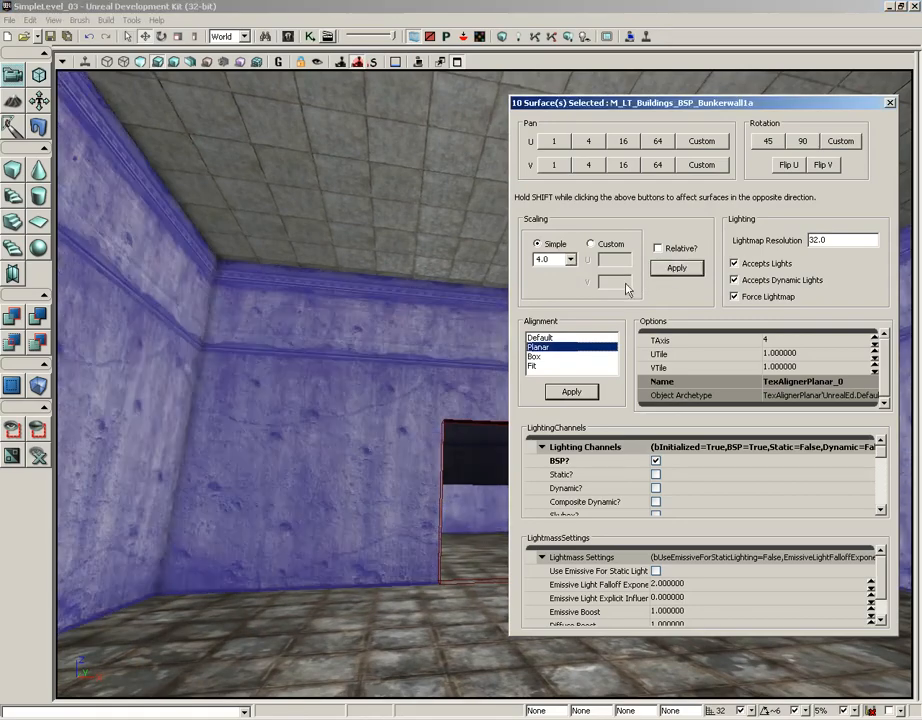
mouse_move(323, 350)
left_mouse_down()
mouse_move(305, 340)
mouse_move(340, 348)
mouse_move(305, 352)
mouse_move(318, 360)
mouse_move(322, 345)
mouse_move(319, 374)
left_mouse_up()
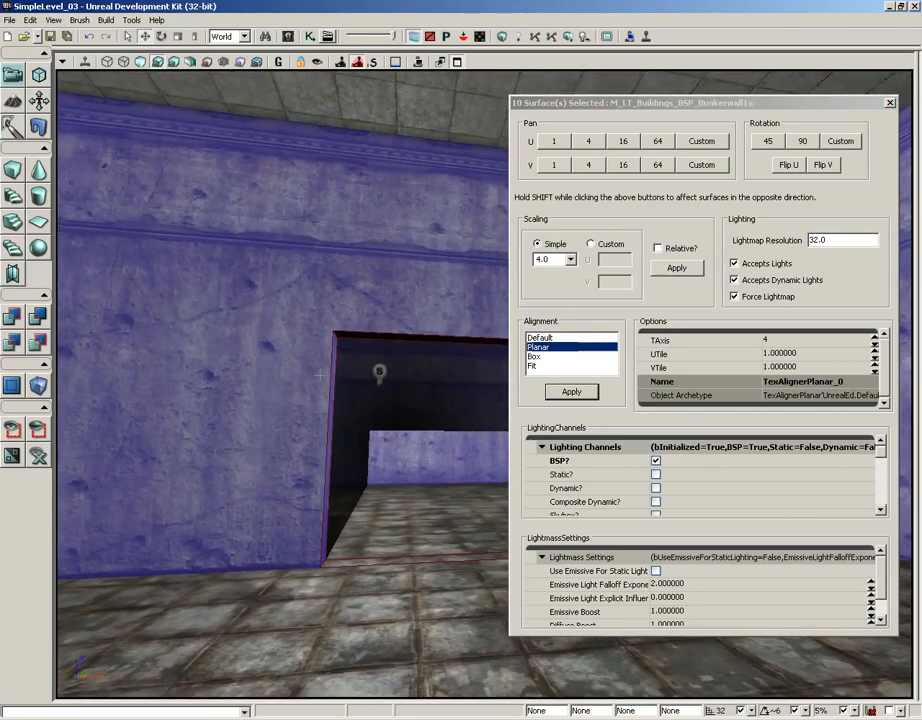
left_click_drag(316, 323, 262, 221)
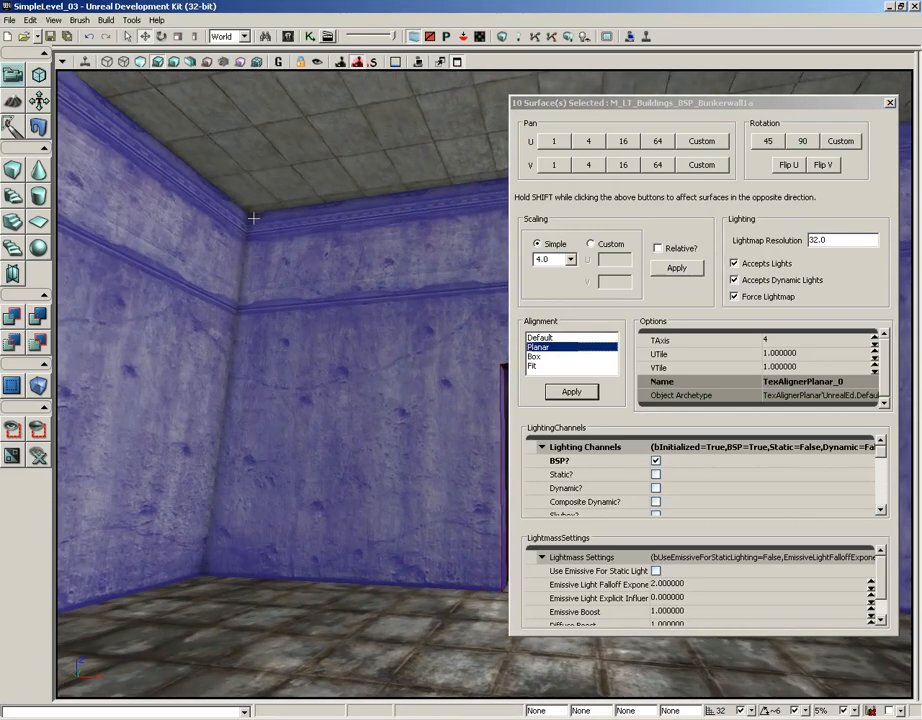
Step: Pan the wall texture along V in increments of 4 until its trim band sits just above the doorway
left_click_drag(349, 223, 410, 225)
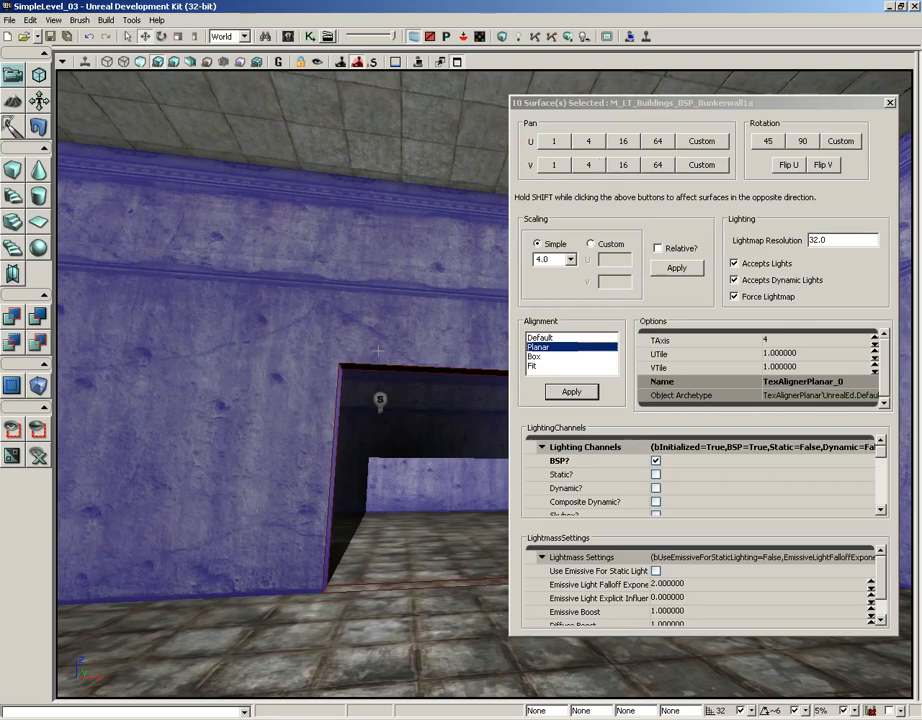
left_click(589, 166)
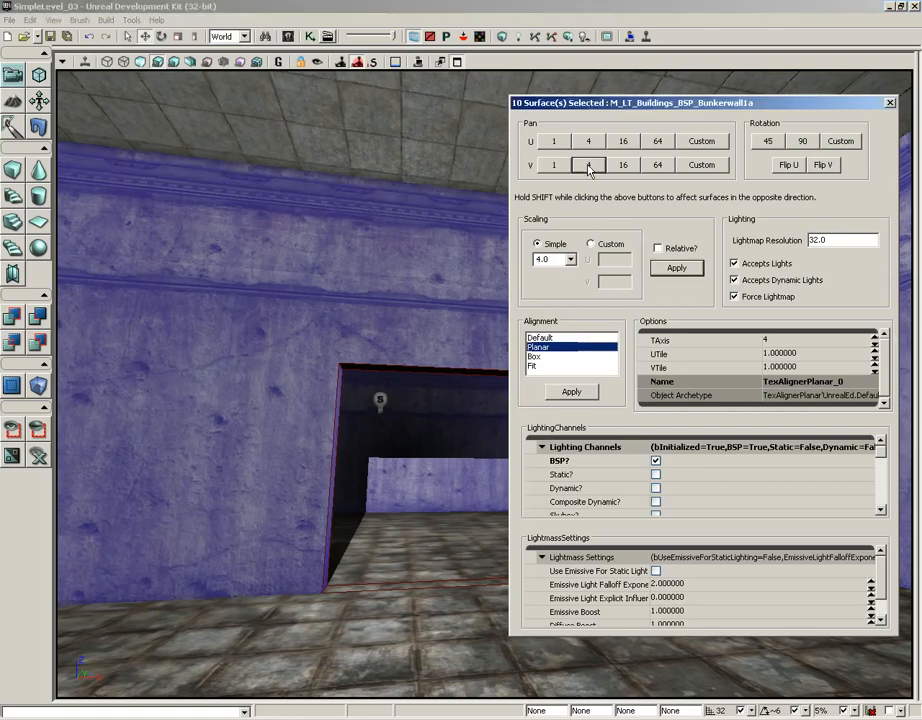
left_click(589, 166)
left_click(589, 166)
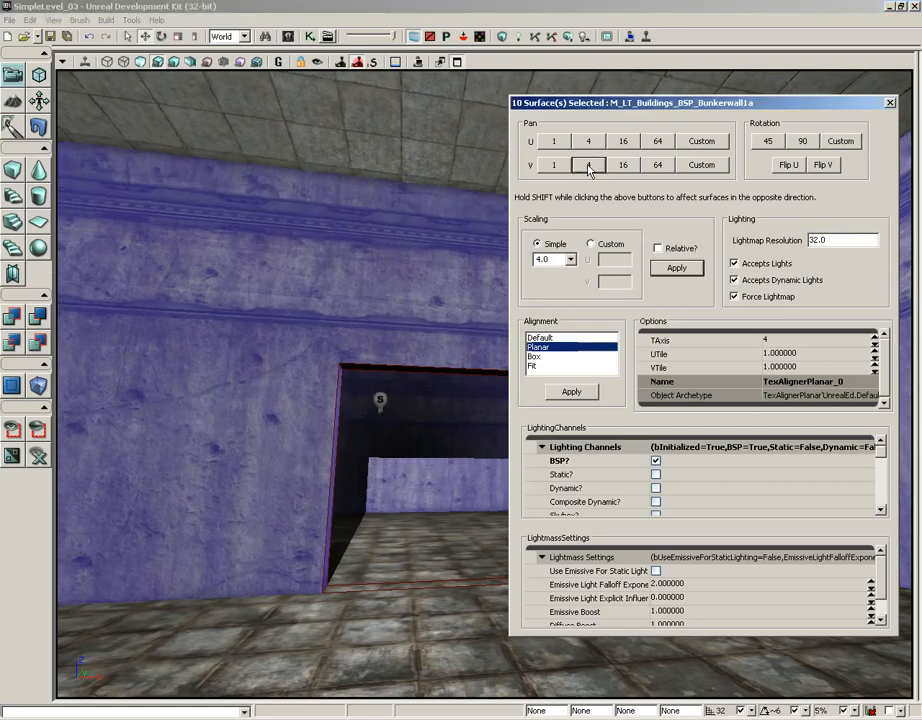
left_click(589, 166)
left_click(589, 166)
left_click(589, 166)
left_click(589, 166)
left_click(589, 166)
left_click(589, 166)
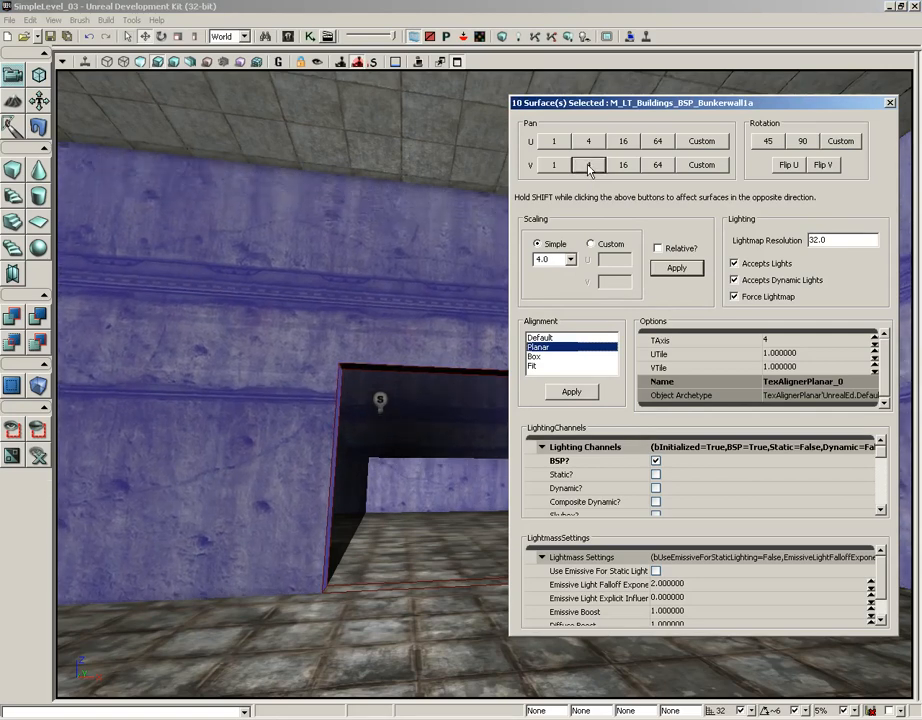
left_click(589, 166)
left_click(589, 166)
left_click(589, 166)
left_click(589, 166)
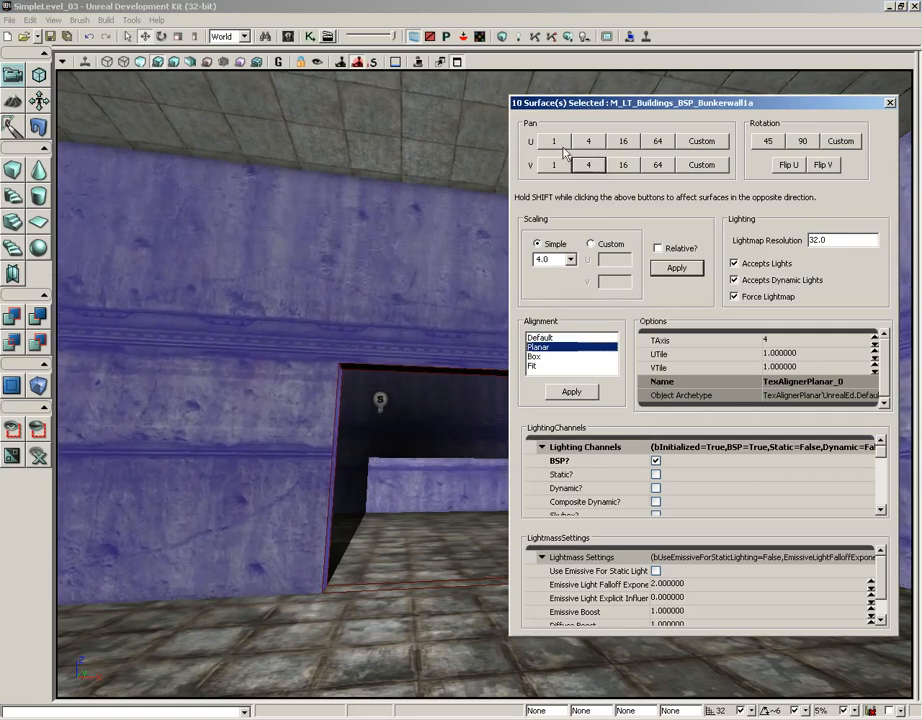
Step: Nudge the wall texture further down along V in increments of 1, bringing the trim band level with the doorway's top
left_click(555, 167)
left_click(555, 167)
left_click(555, 167)
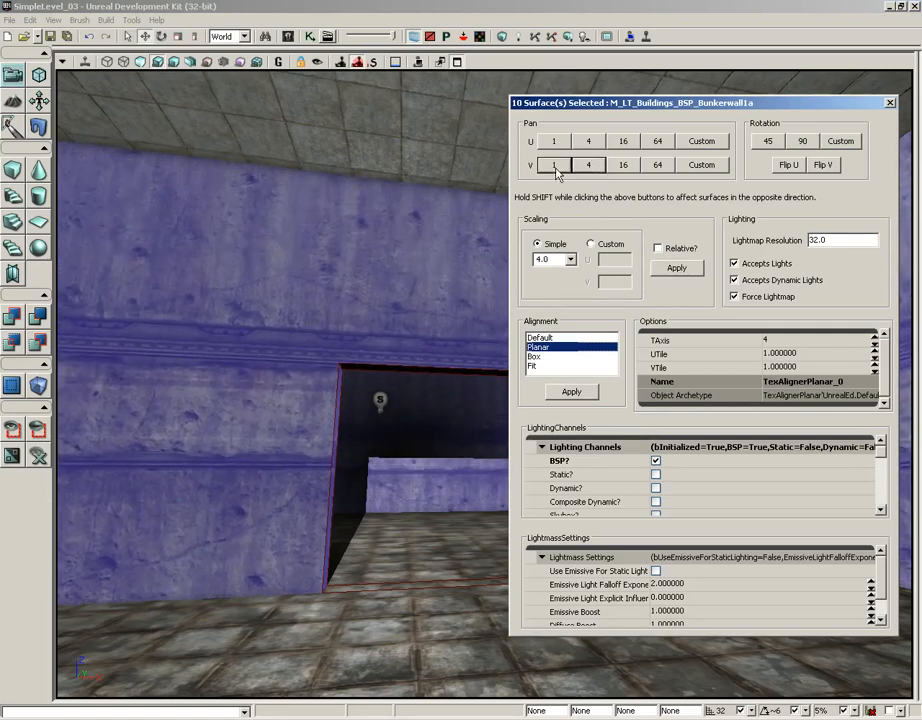
left_click(555, 167)
left_click(555, 167)
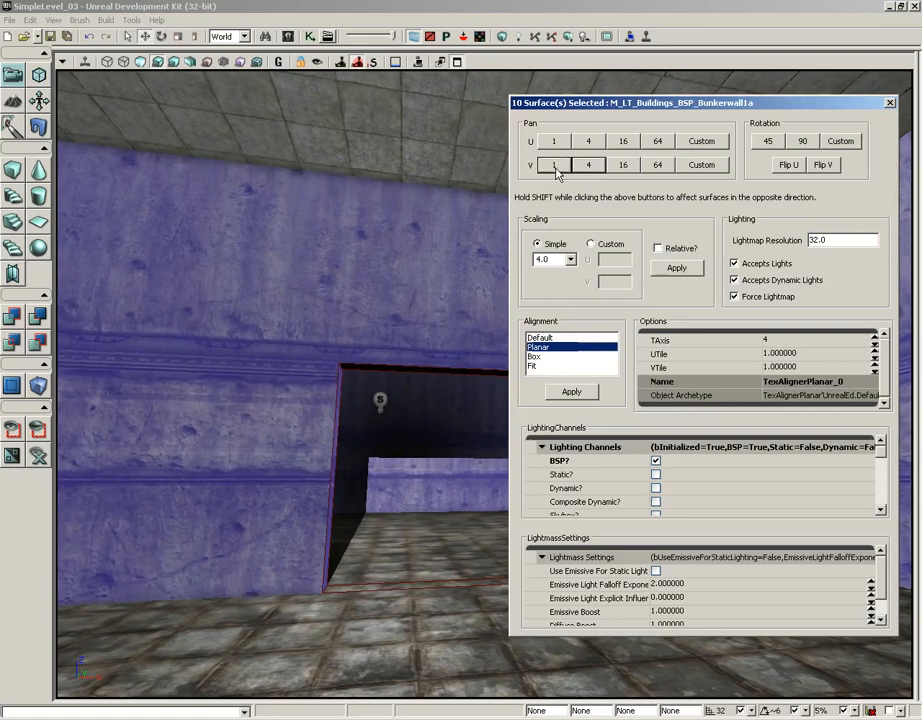
left_click(555, 167)
left_click(555, 167)
left_click(555, 167)
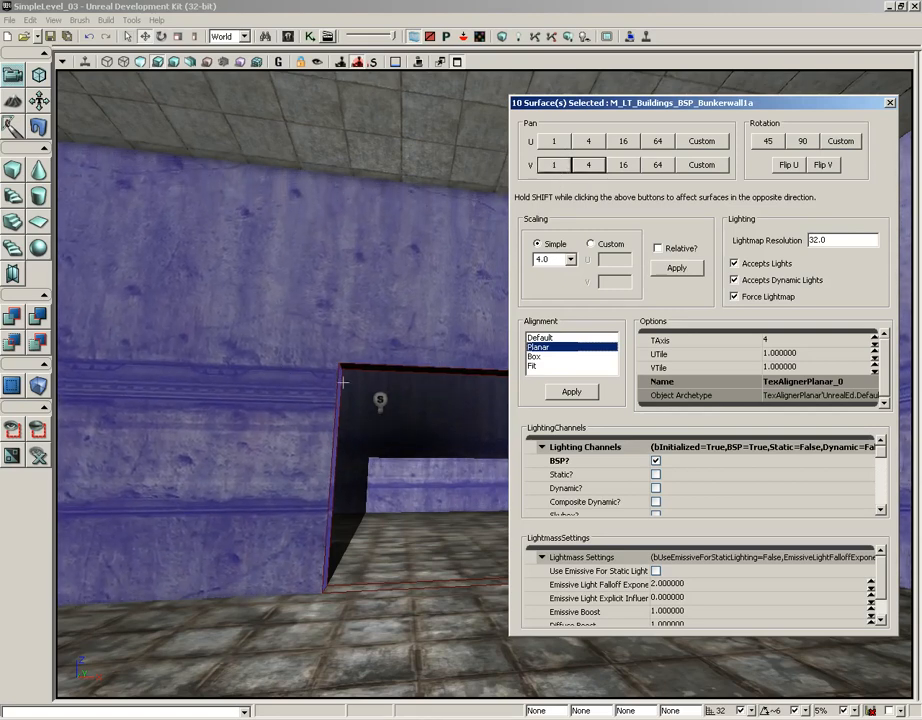
Step: Pan the wall texture back up along V in increments of 1, make one V adjustment of 4 and deselect the walls
left_click(560, 171)
left_click(560, 171)
left_click(560, 171)
left_click(560, 171)
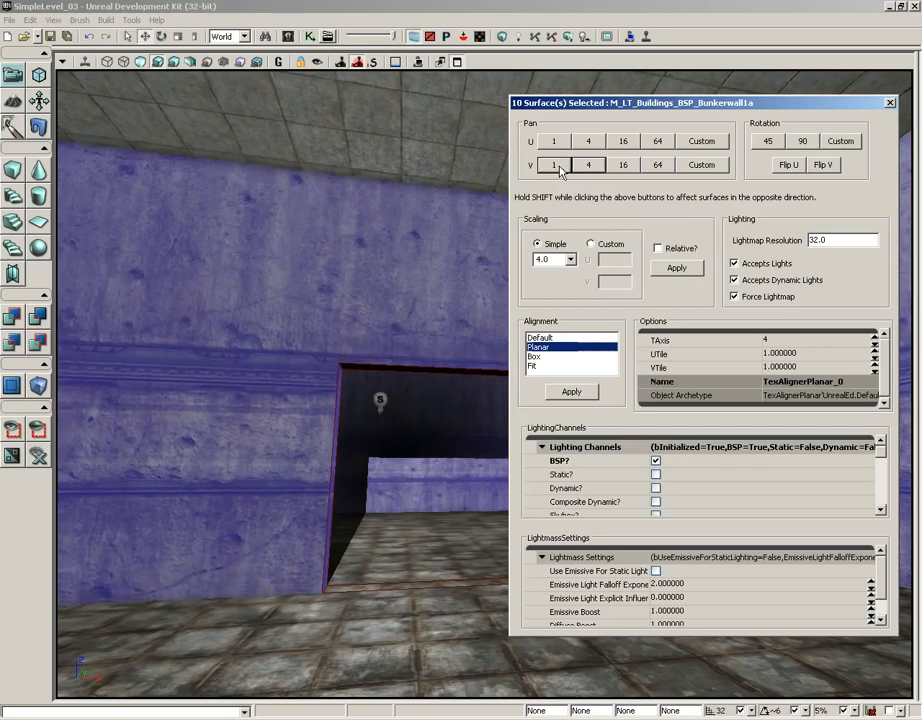
left_click(560, 171)
left_click(560, 171)
left_click(560, 171)
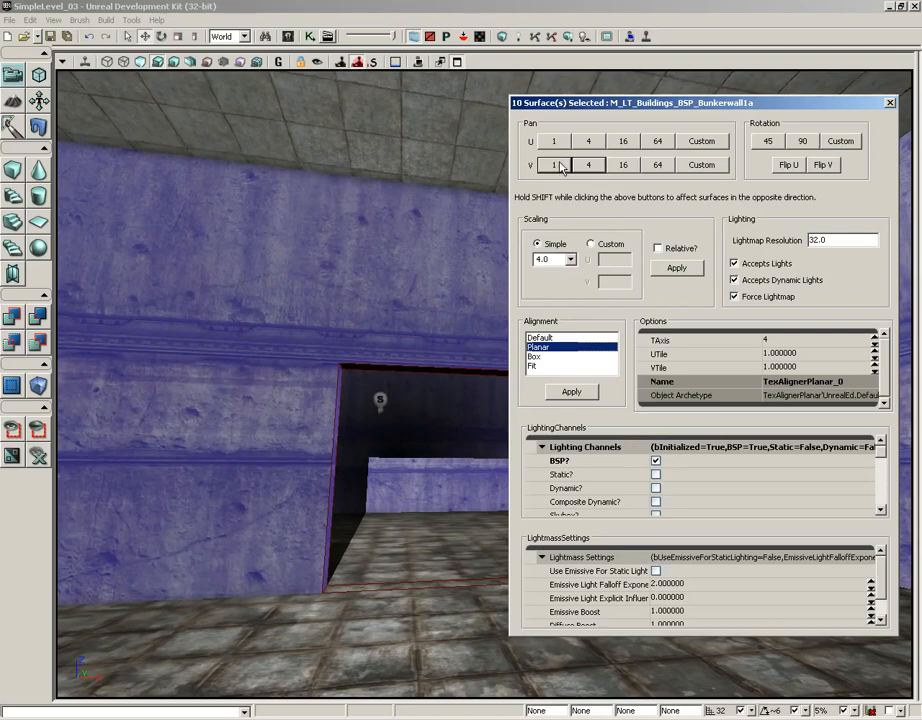
left_click(588, 165)
left_click_drag(400, 200, 240, 212)
key("Escape")
Step: Examine the tile pattern across the room's floor surfaces and at the doorway threshold, leaving no surface selected
left_click_drag(397, 432, 165, 375)
right_click_drag(333, 343, 400, 477)
left_click(400, 477)
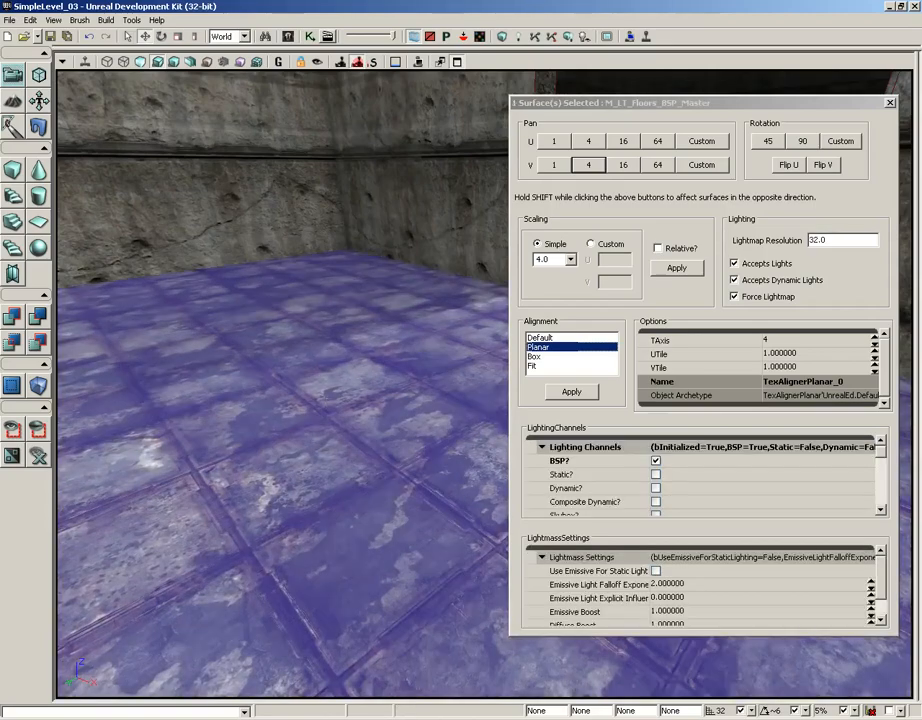
left_click_drag(400, 477, 60, 150)
left_click(350, 356)
left_click(371, 456)
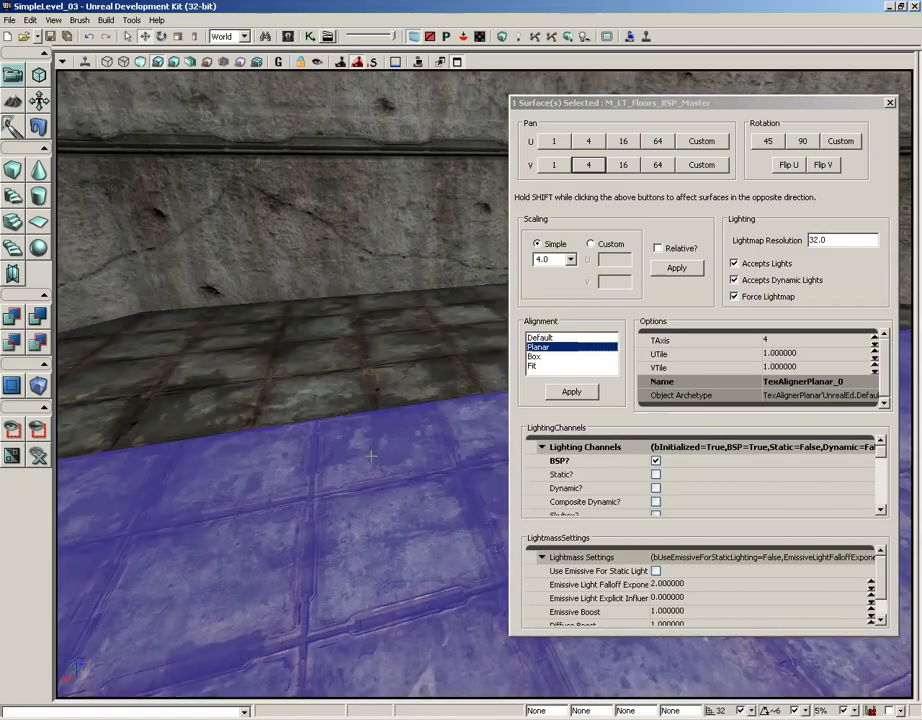
left_click(371, 456)
left_click(371, 460)
left_click_drag(371, 463, 390, 382)
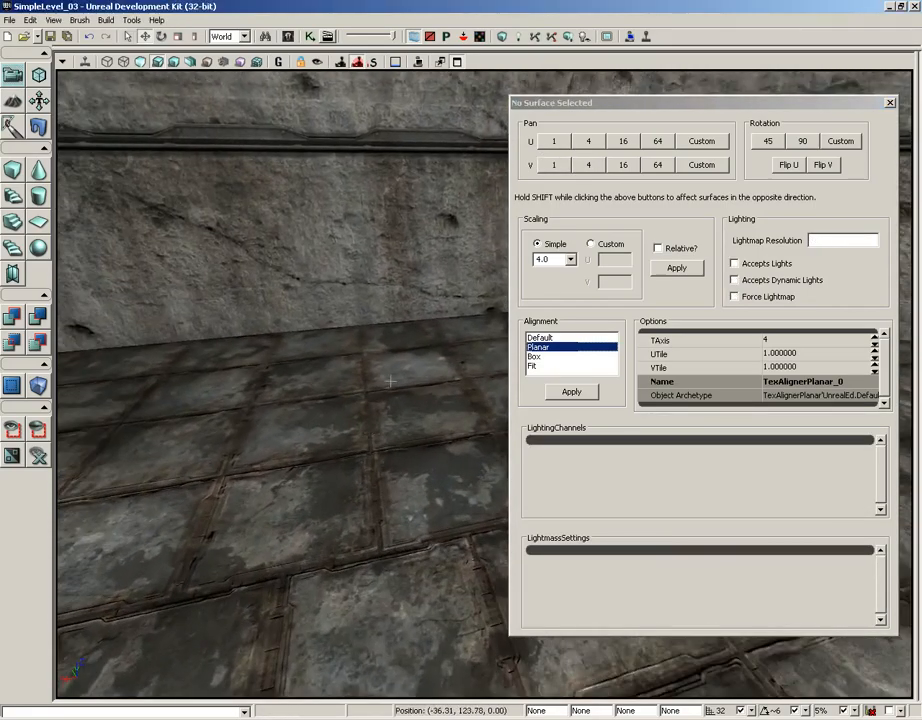
right_click_drag(376, 462, 352, 451)
left_click_drag(352, 451, 371, 440)
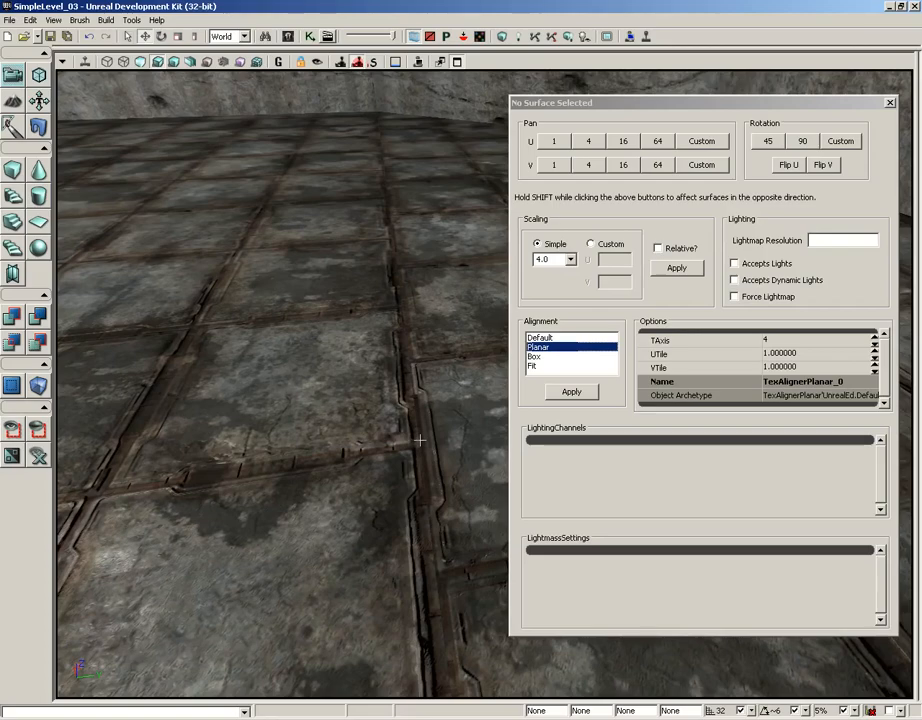
mouse_move(432, 438)
left_mouse_down()
mouse_move(505, 446)
mouse_move(429, 437)
left_mouse_up()
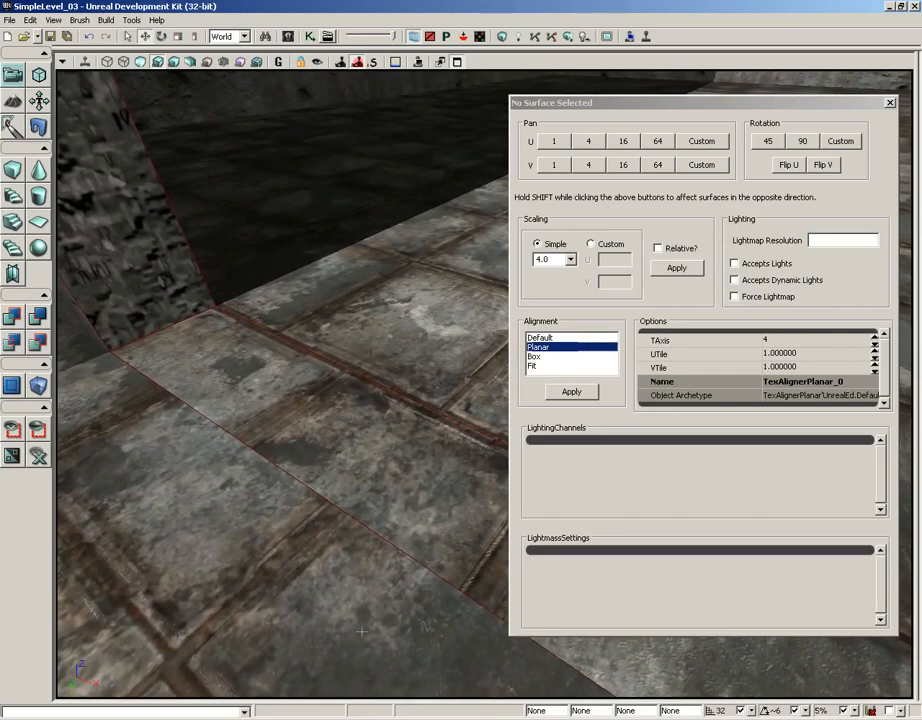
Step: Select the room's floor surface and extend the selection to its adjacent floors, including the doorway threshold
left_click(246, 533)
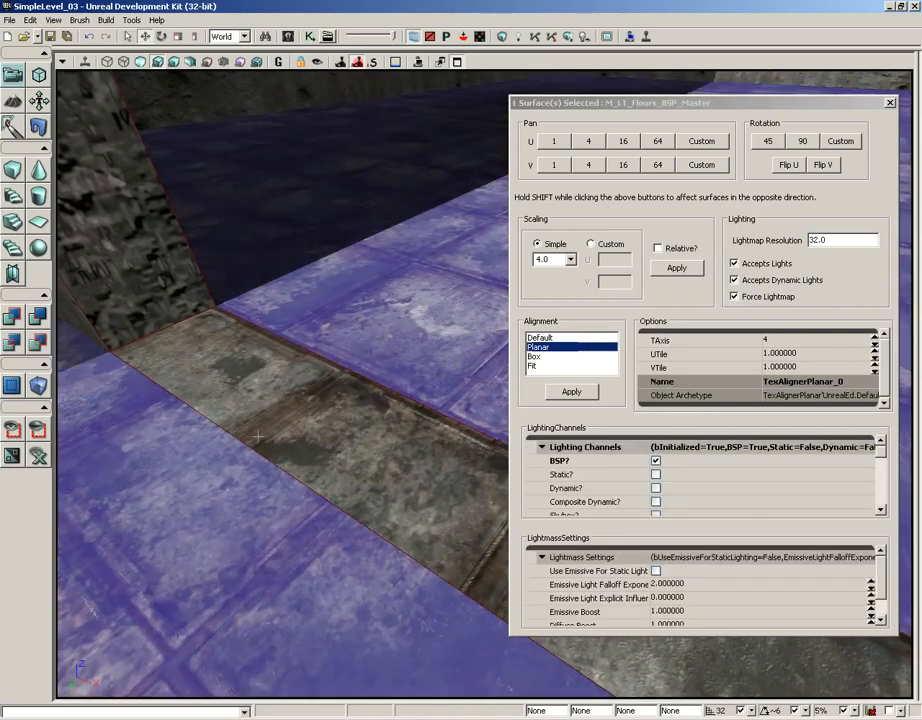
right_click_drag(258, 436, 263, 366)
left_click_drag(263, 366, 234, 446)
right_click(234, 447)
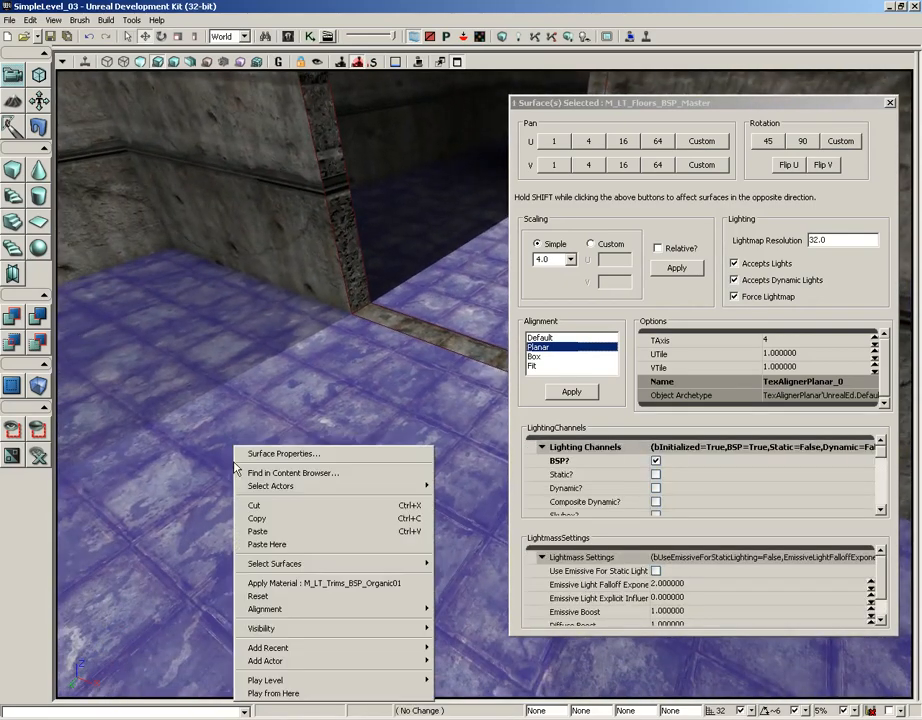
mouse_move(395, 568)
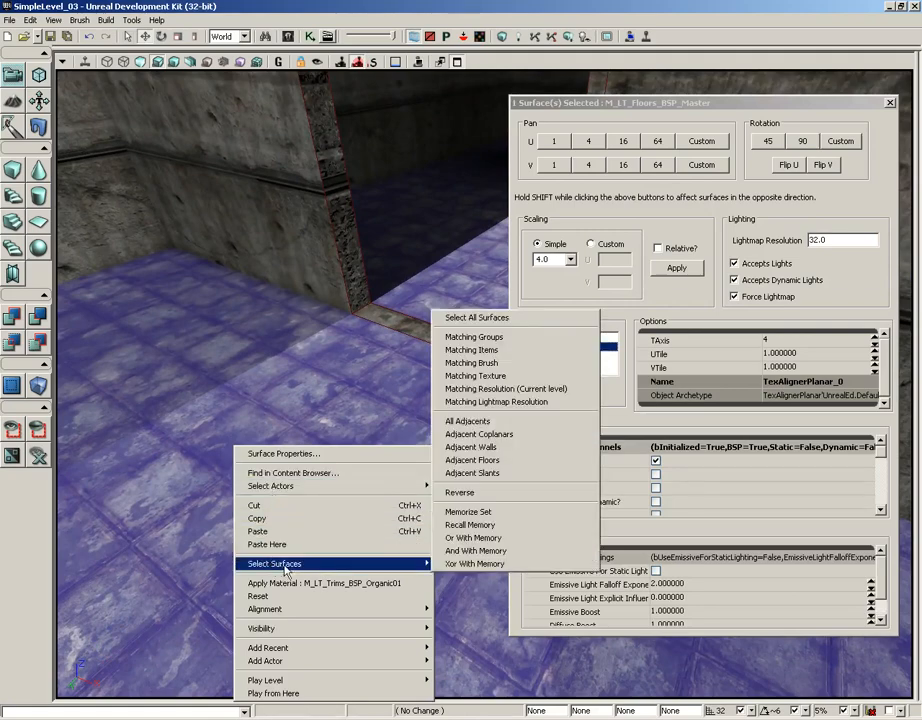
left_click(486, 461)
right_click_drag(490, 466, 394, 429)
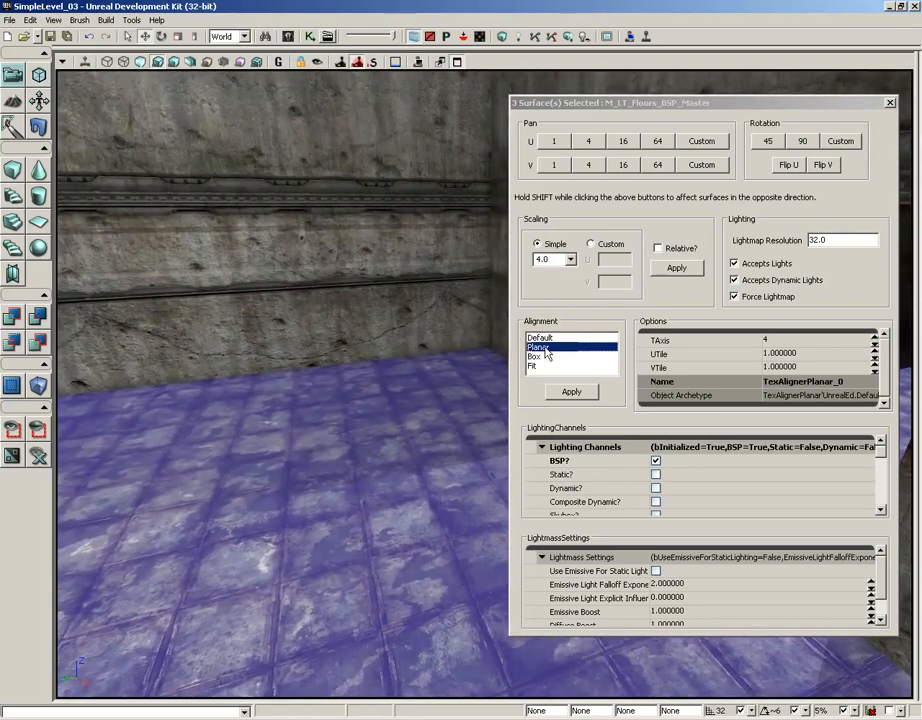
Step: Apply Planar alignment to the selected floor surfaces and check the tile seams at the doorway
left_click(591, 323)
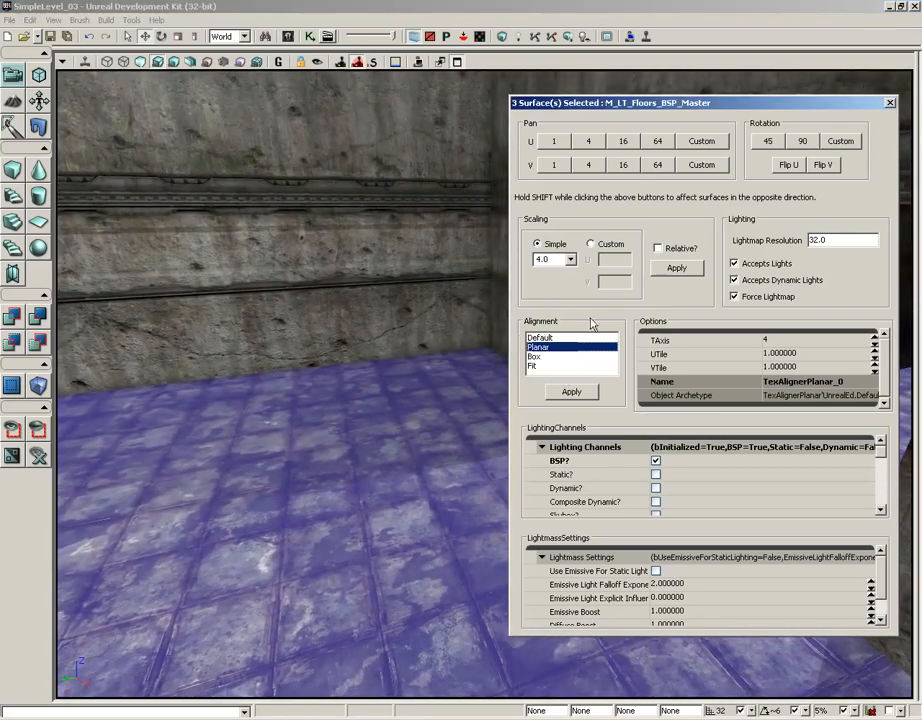
left_click(567, 394)
right_click_drag(334, 387, 565, 406)
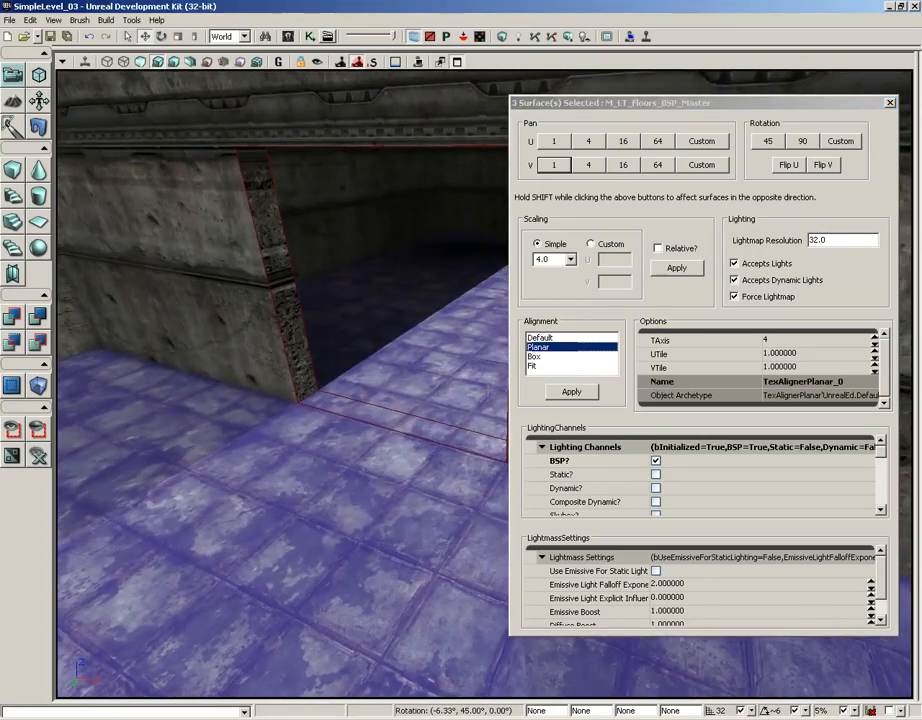
right_click_drag(488, 392, 90, 412)
left_click_drag(90, 412, 658, 216)
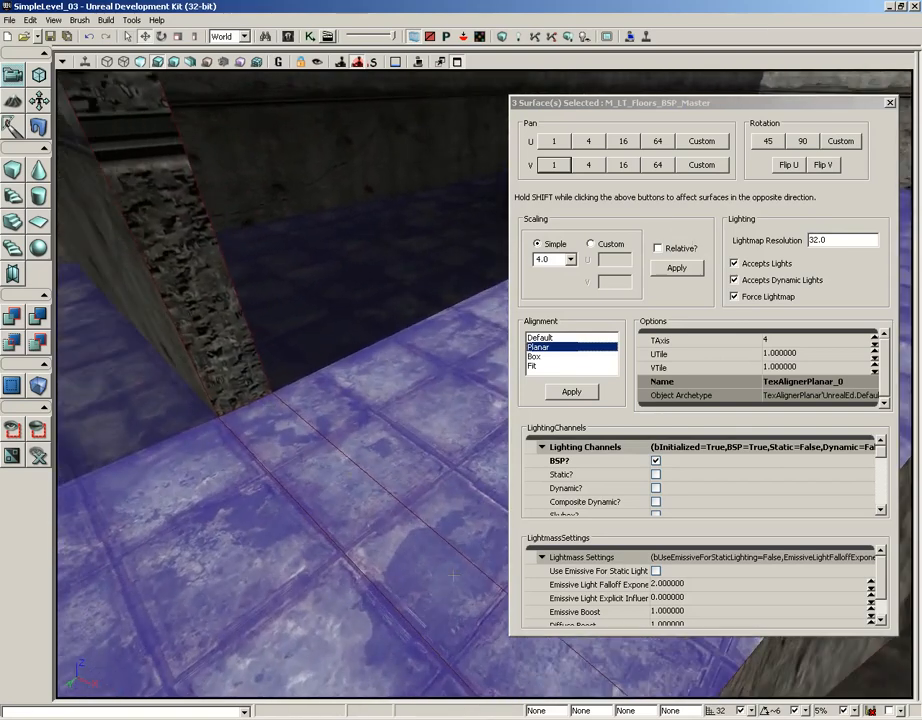
Step: Set the simple scaling of the selected floor surfaces to 0.5, apply it and inspect the floor tiles
left_click(570, 259)
left_click(548, 302)
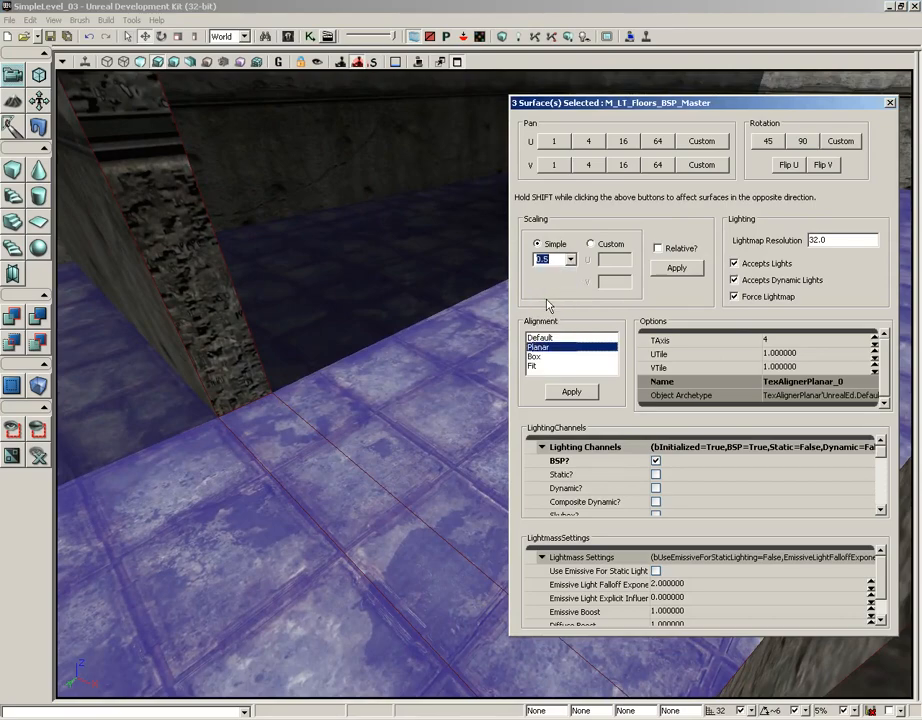
left_click(676, 270)
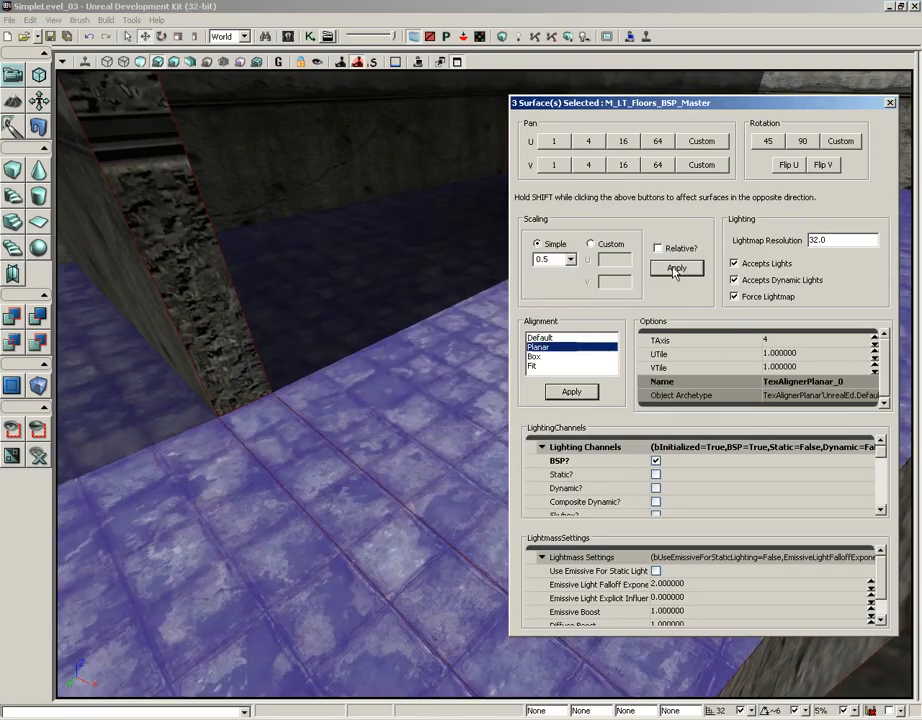
left_click_drag(400, 350, 350, 305)
right_click_drag(350, 305, 320, 285)
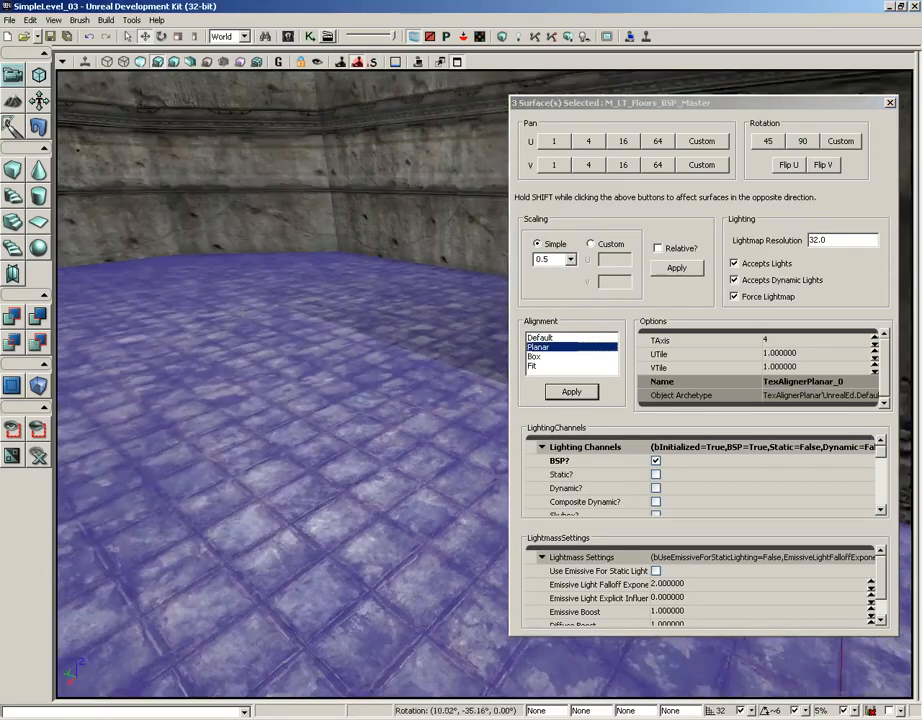
left_click_drag(320, 285, 555, 122)
middle_click_drag(553, 148, 285, 501)
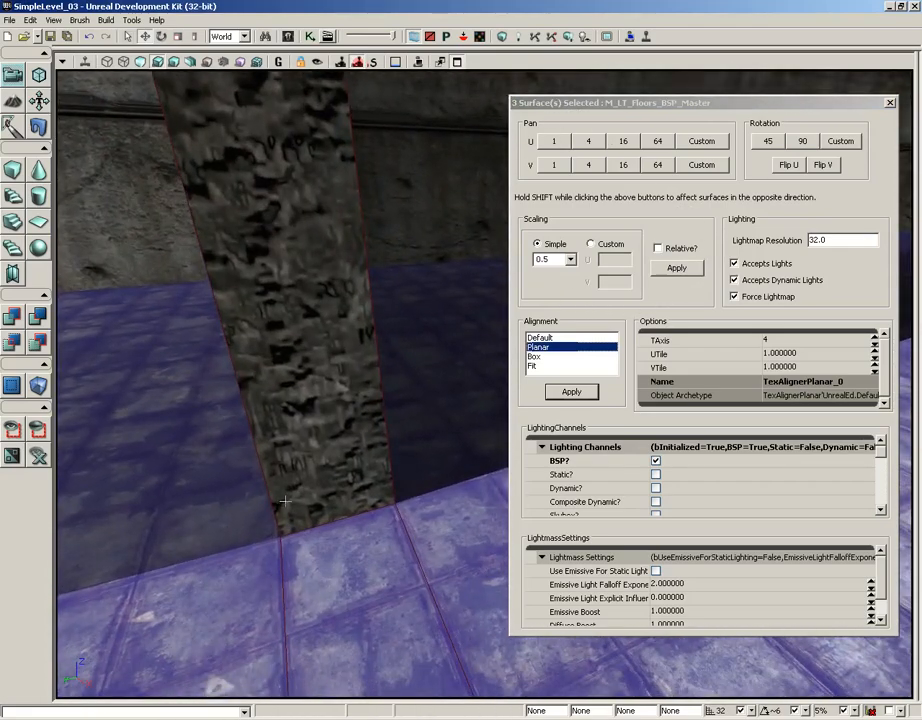
left_click_drag(343, 387, 272, 215)
right_click_drag(272, 215, 279, 545)
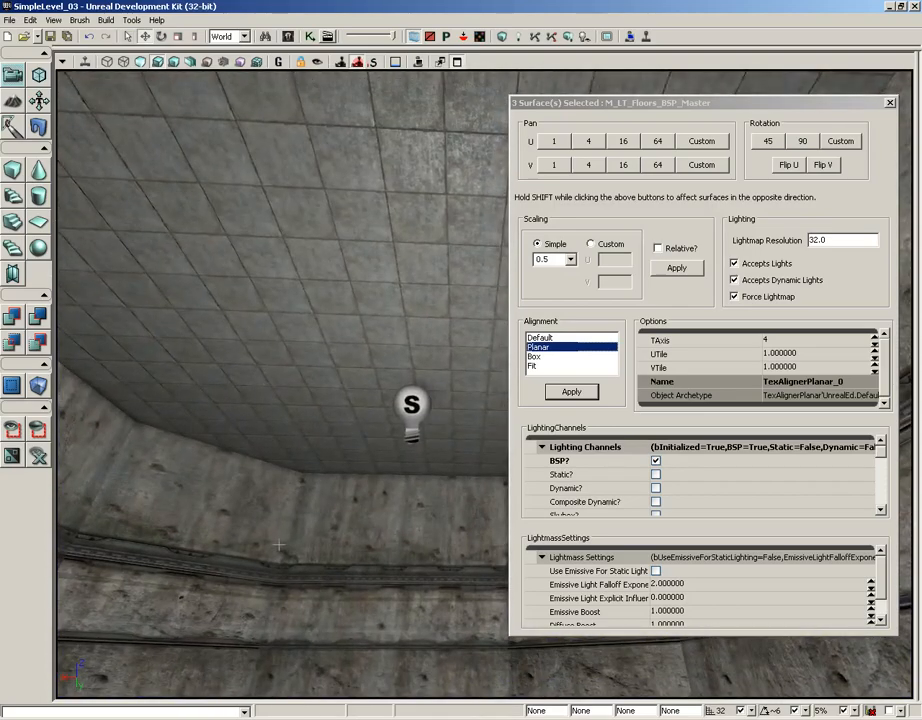
Step: Try a simple scaling of 0.5 on the main room's tiled ceiling surface
left_click(321, 240)
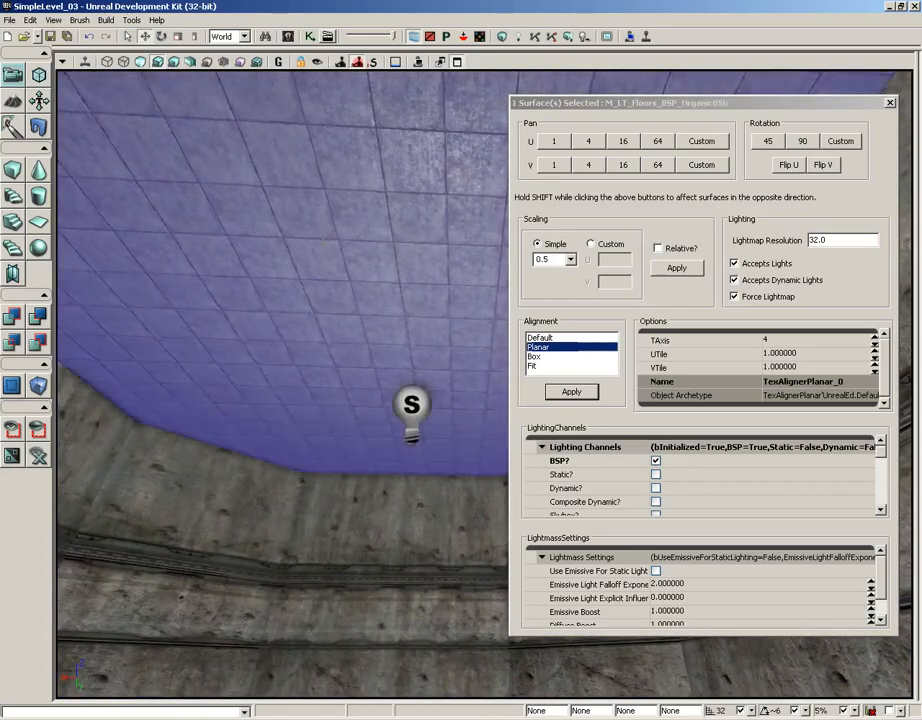
left_click(660, 269)
right_click_drag(365, 201, 340, 186)
Step: Set the simple scaling of the main room's ceiling surface to 1.0 and apply it
left_click(297, 258)
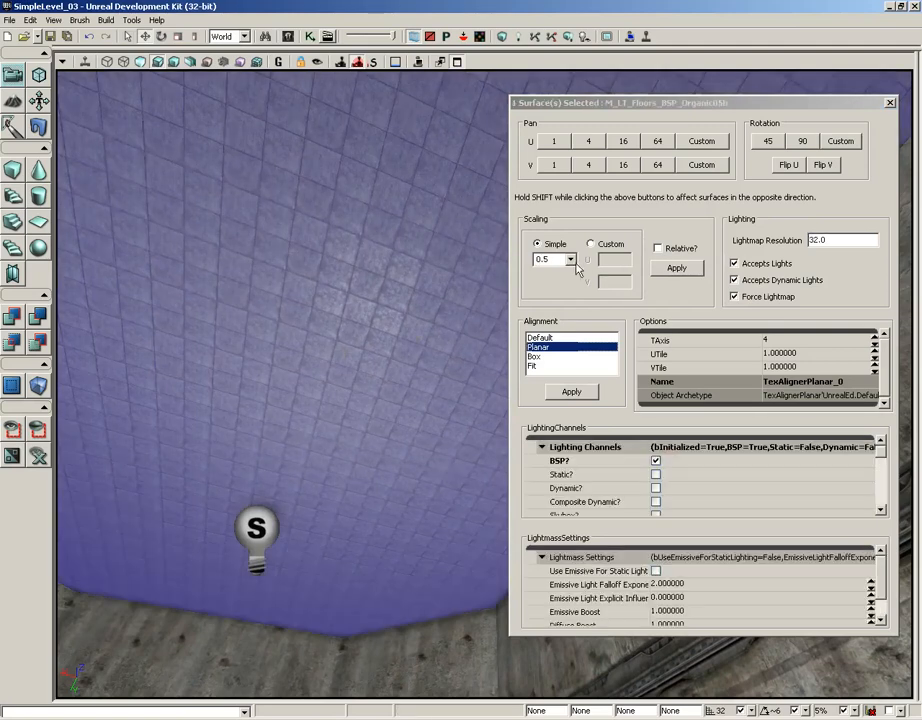
left_click(568, 260)
left_click(548, 310)
left_click(676, 269)
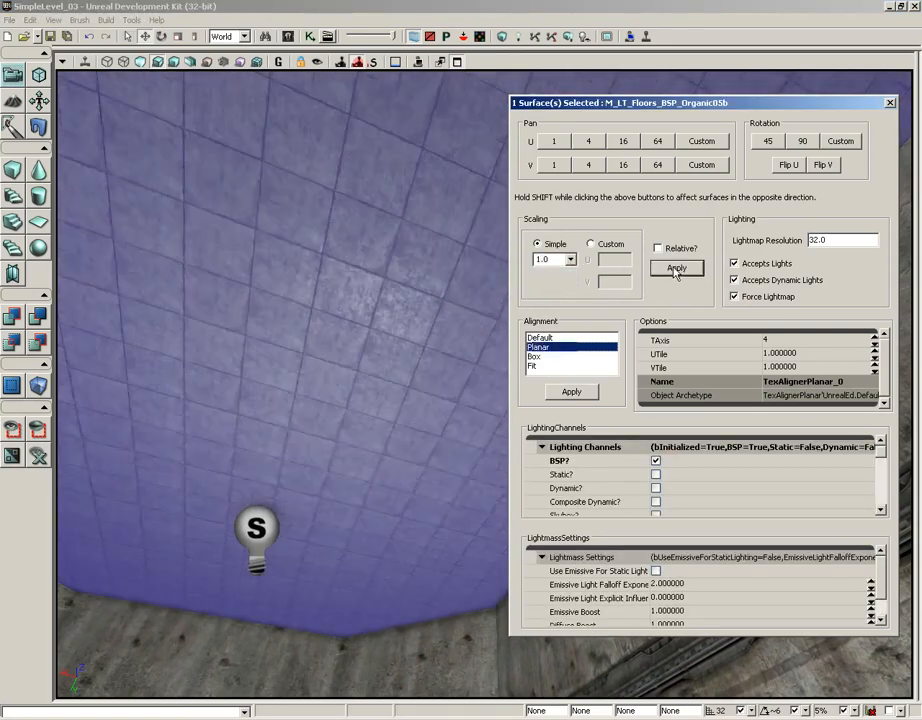
Step: Select the grated surface at the end of the dark ribbed shaft and apply a simple scaling of 2.0
right_click_drag(380, 300, 455, 345)
left_click_drag(455, 345, 299, 340)
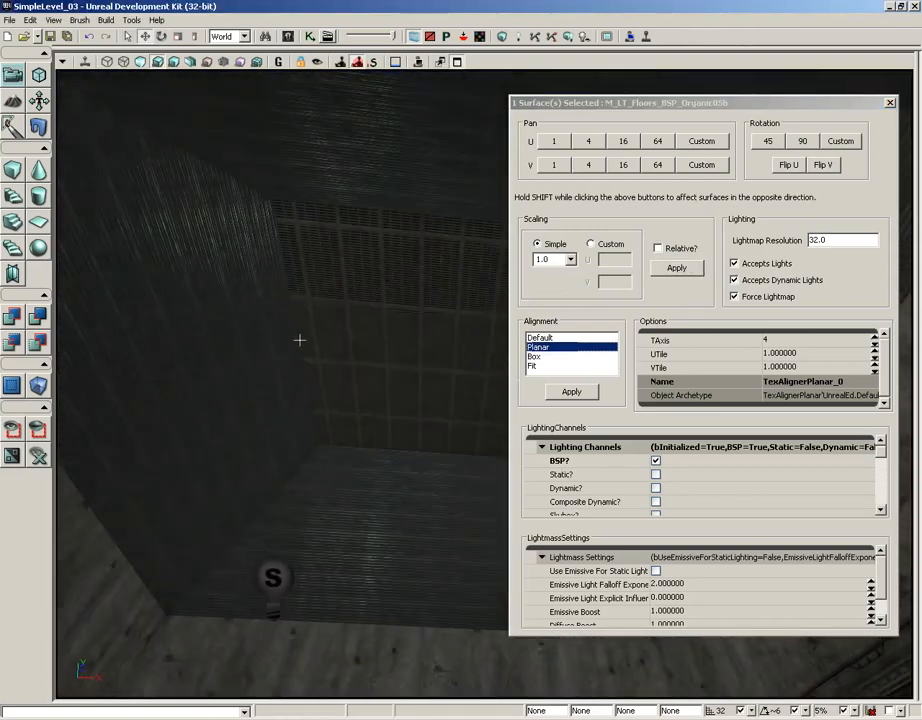
mouse_move(321, 450)
left_mouse_down()
mouse_move(319, 391)
mouse_move(335, 465)
left_mouse_up()
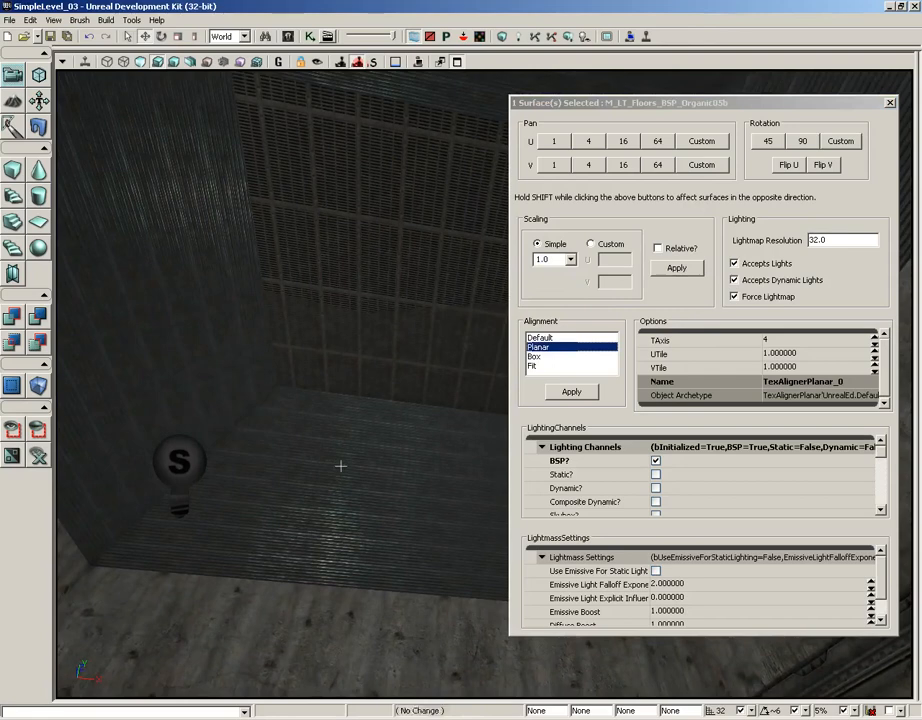
right_click_drag(342, 465, 368, 408)
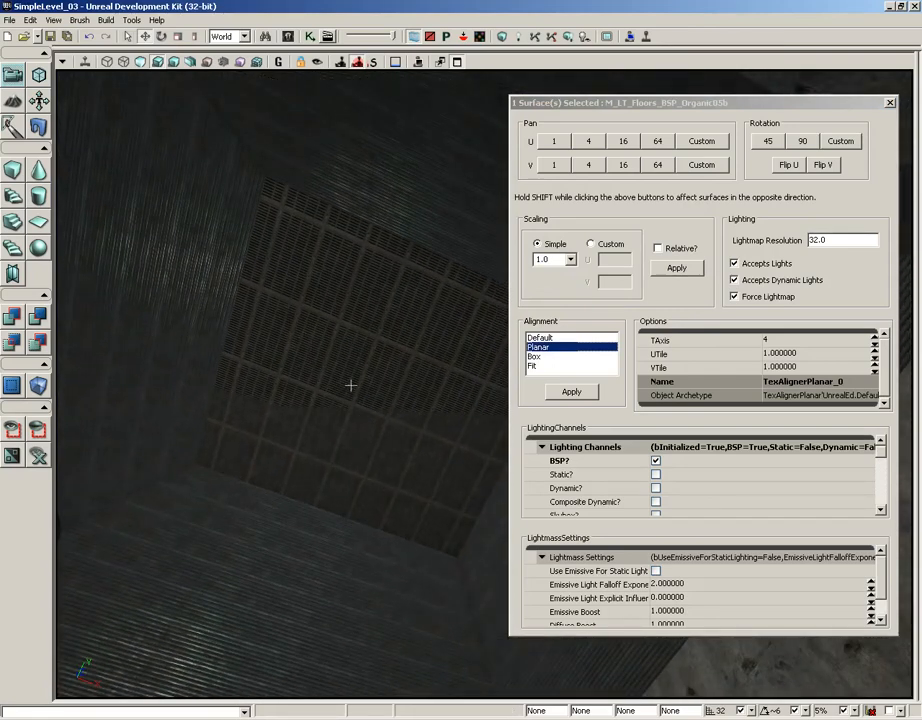
left_click(347, 418)
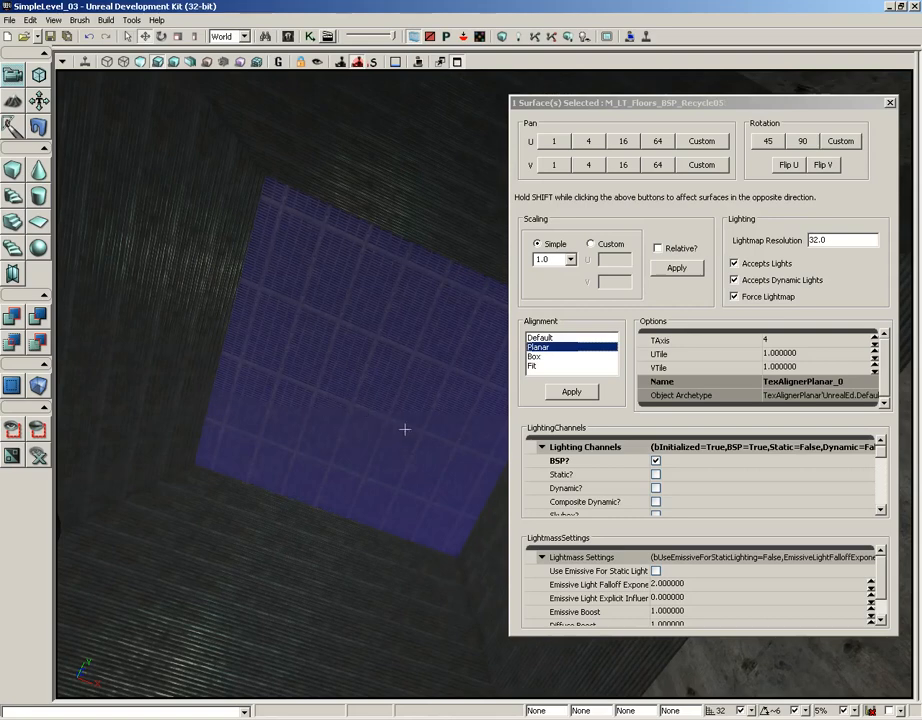
left_click(571, 260)
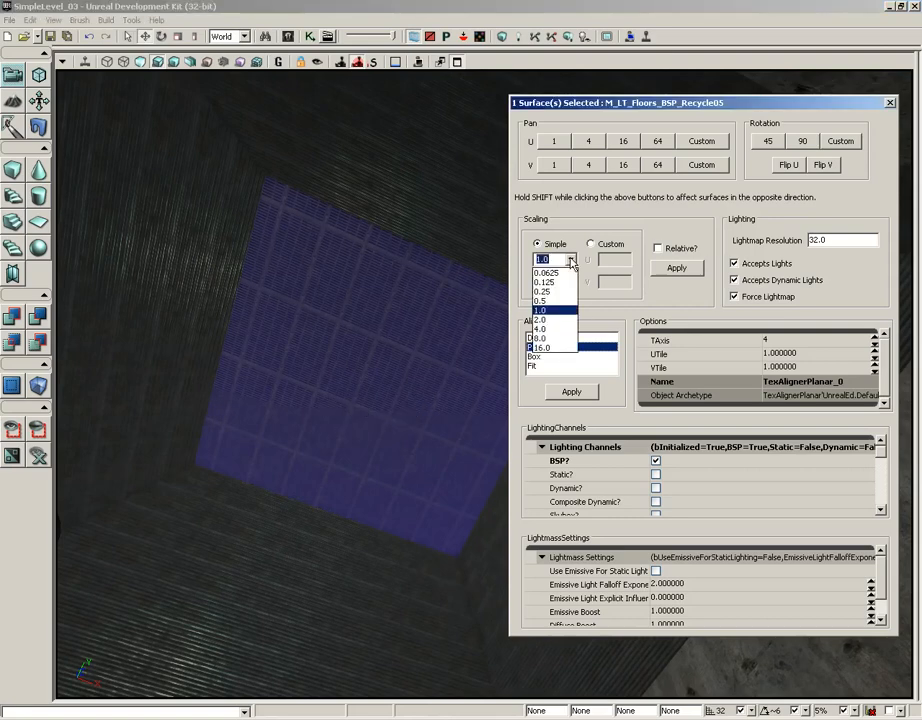
left_click(556, 321)
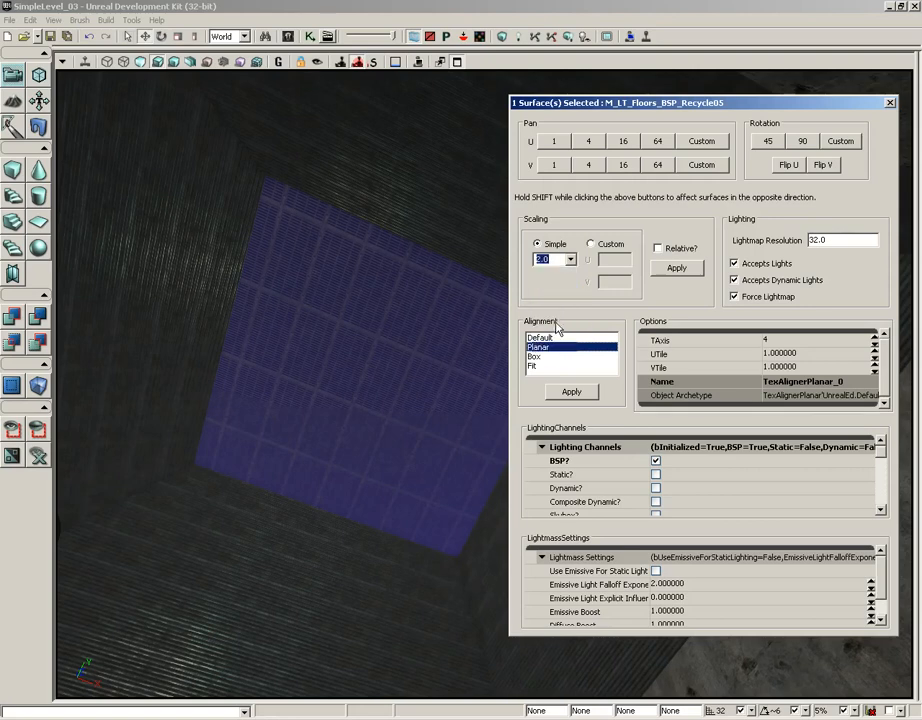
left_click(689, 268)
right_click_drag(420, 398, 468, 372)
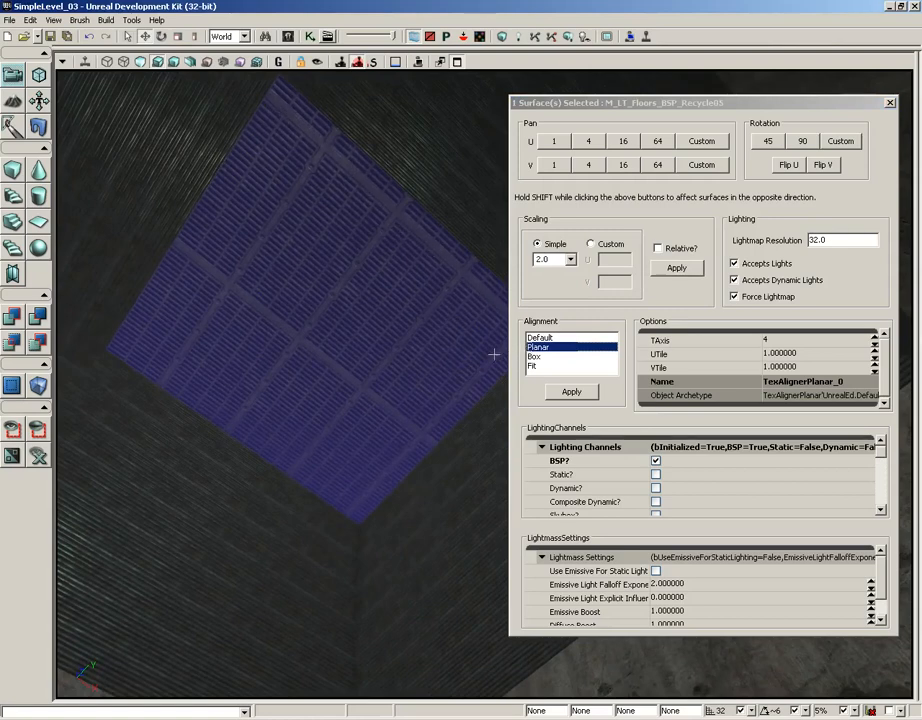
Step: Pan the grate texture along U in increments of 1 to line its bars up with the surface's edges
left_click(556, 143)
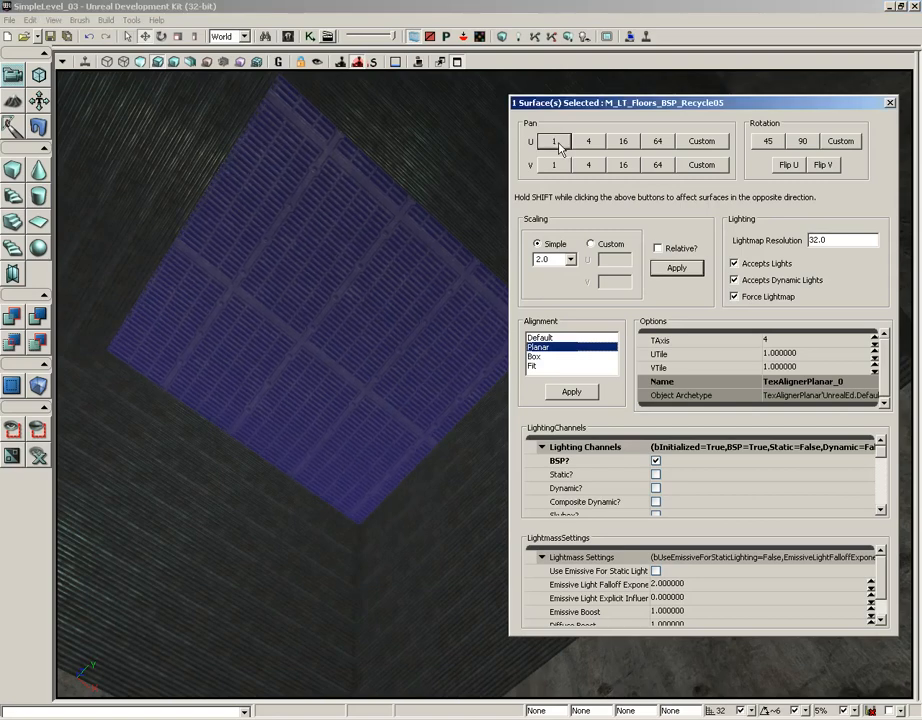
left_click(556, 142)
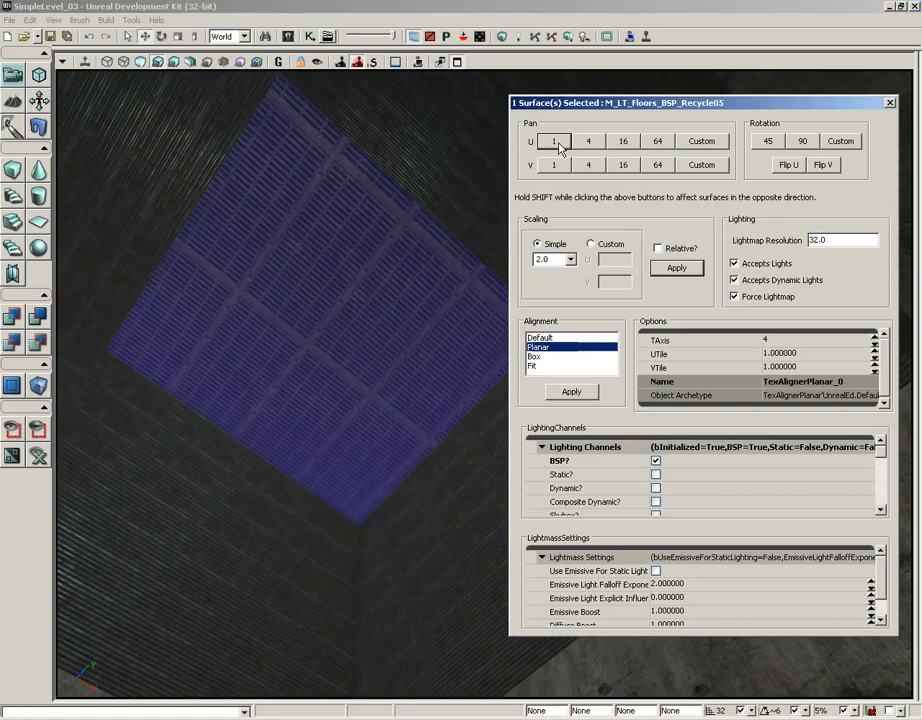
left_click(556, 143)
left_click(556, 143)
left_click(556, 143)
left_click(556, 143)
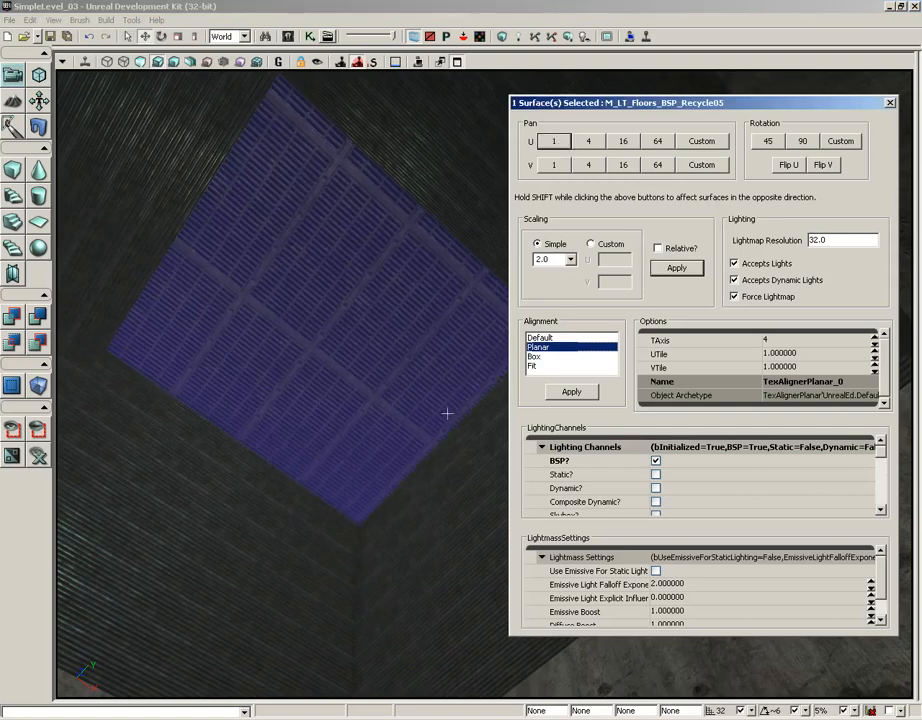
left_click(559, 146)
left_click(559, 146)
left_click(559, 146)
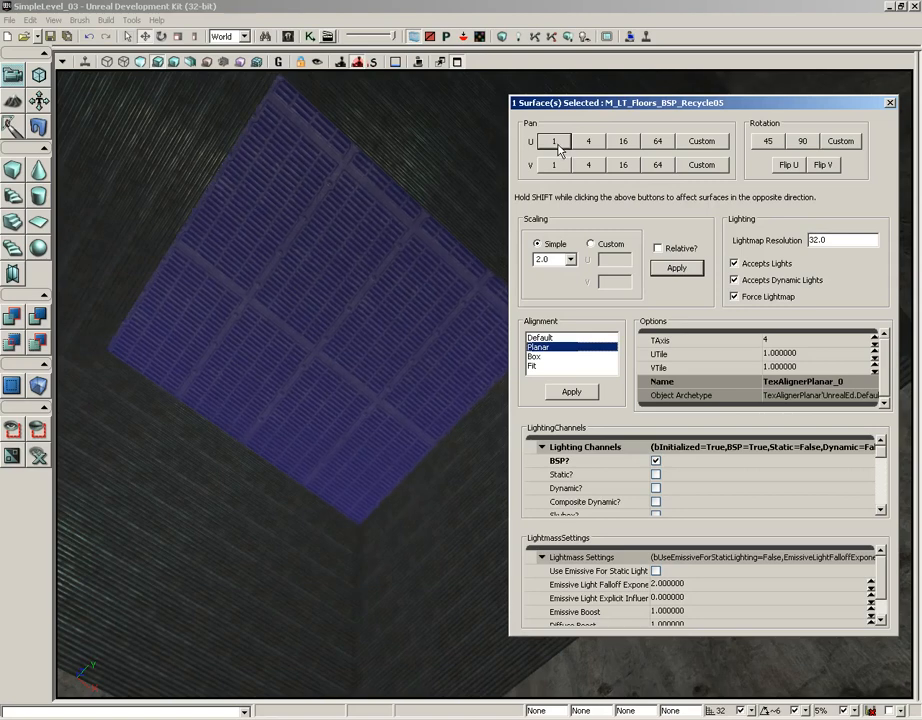
Step: Pan the grate texture along V in increments of 1 to even out its crossbars within the surface
left_click(558, 167)
left_click(558, 167)
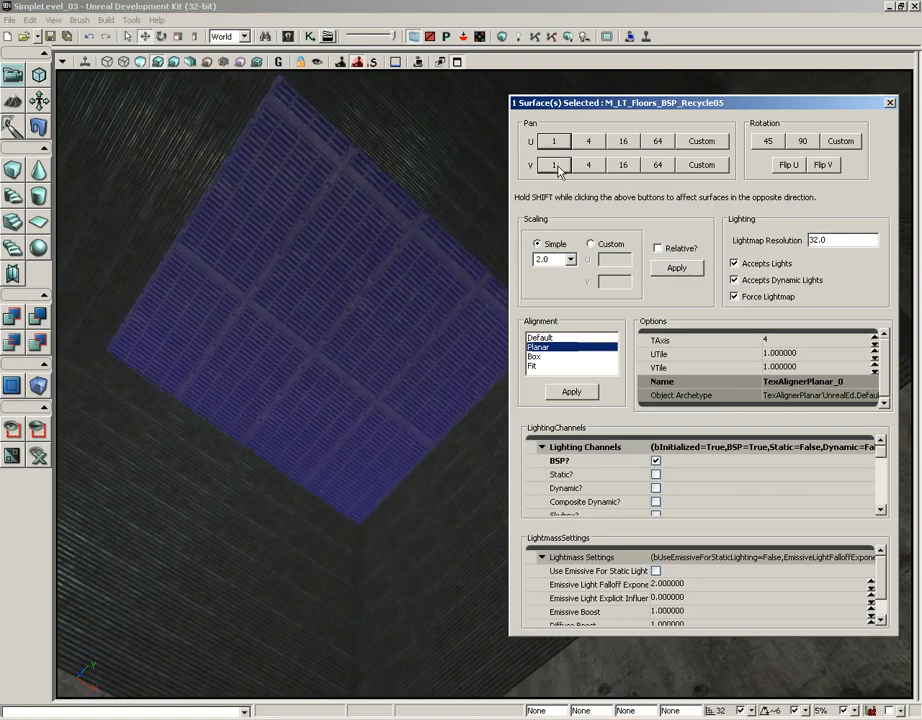
left_click(556, 166)
left_click(556, 166)
left_click(556, 166)
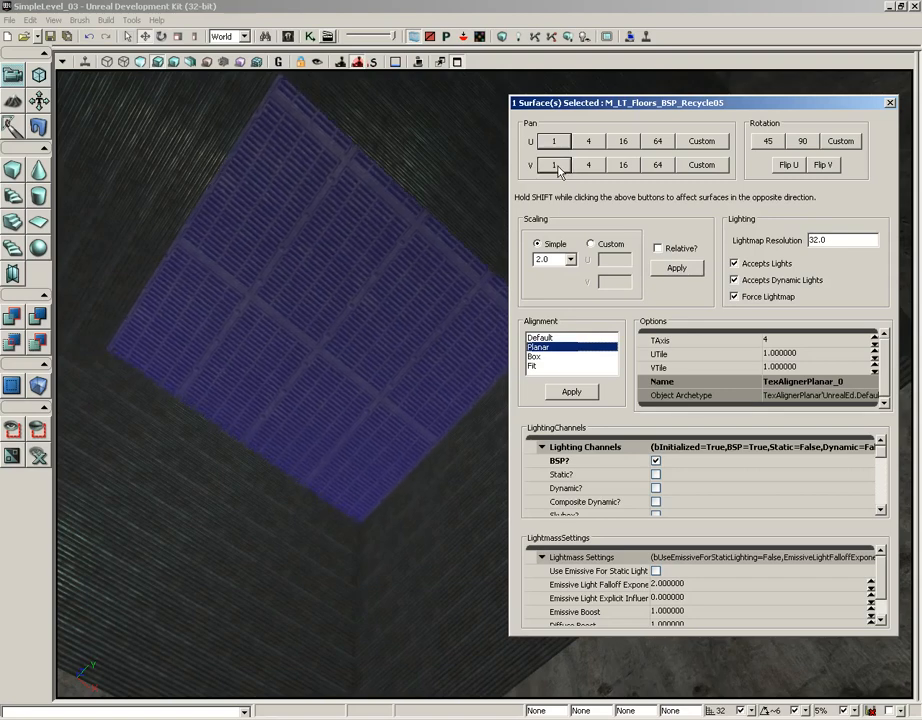
left_click(556, 166)
left_click(556, 166)
left_click(556, 166)
left_click(556, 166)
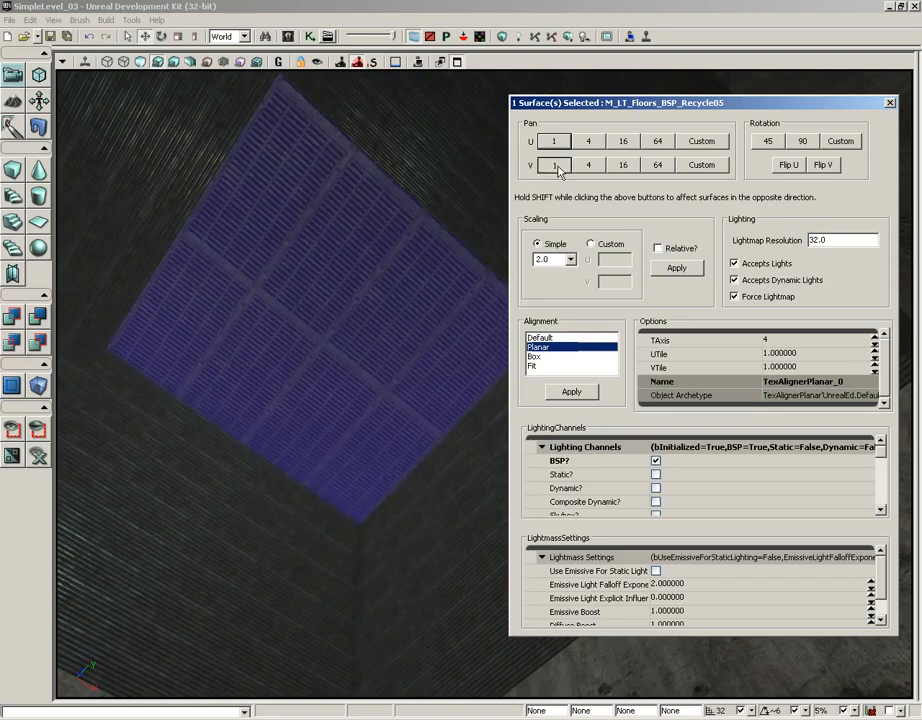
left_click(556, 166)
left_click(556, 166)
left_click(556, 166)
left_click(556, 166)
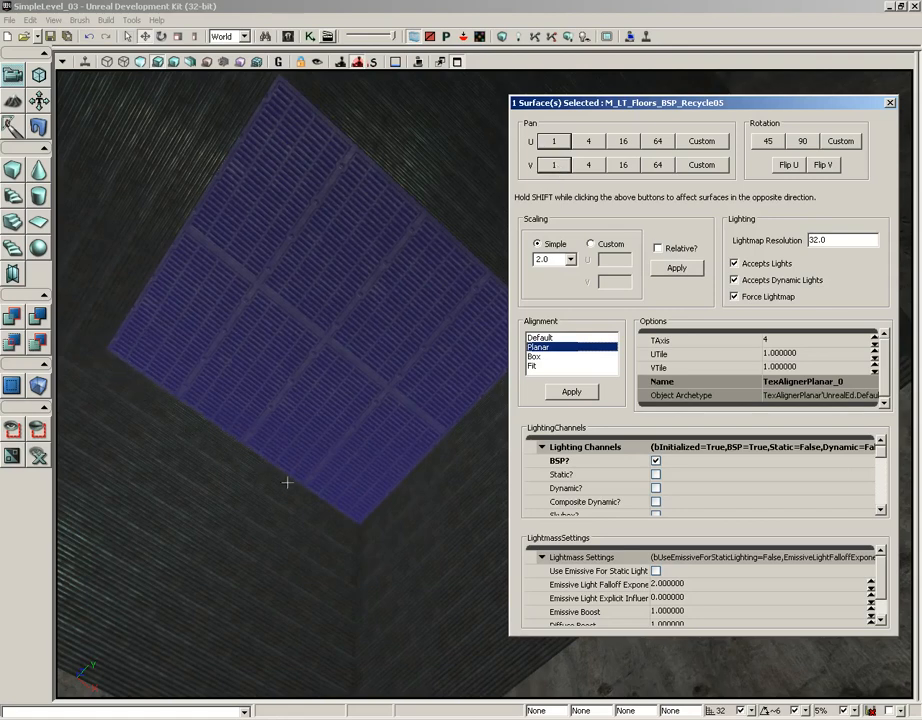
Step: Select the four ribbed side surfaces around the shaft's grate and apply a simple scaling of 2.0 to them
left_click(280, 264)
left_click(268, 557)
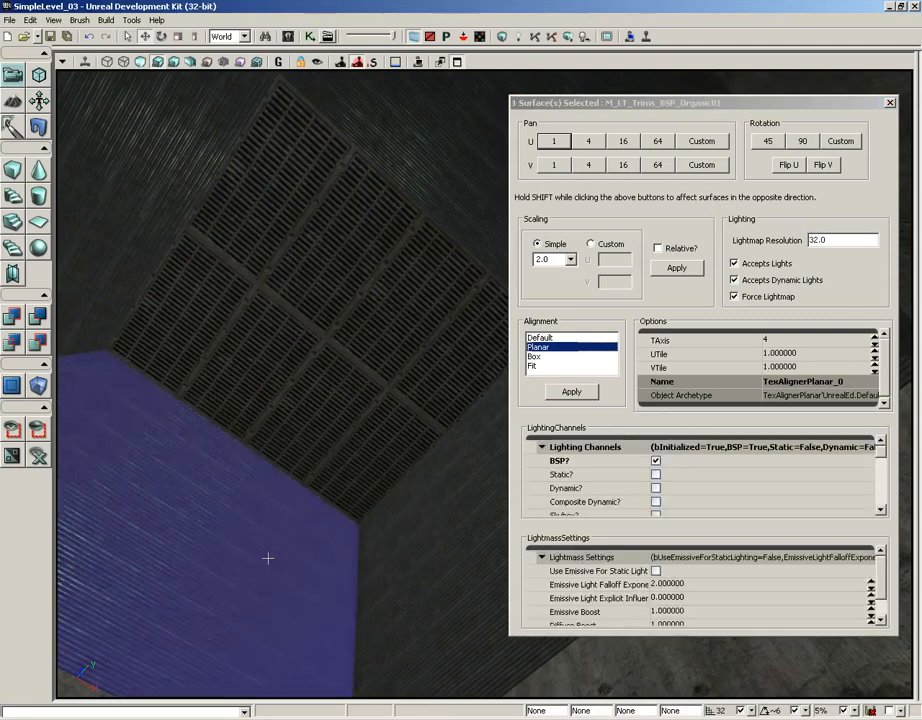
right_click_drag(424, 525, 430, 525)
left_click(418, 523, "ctrl")
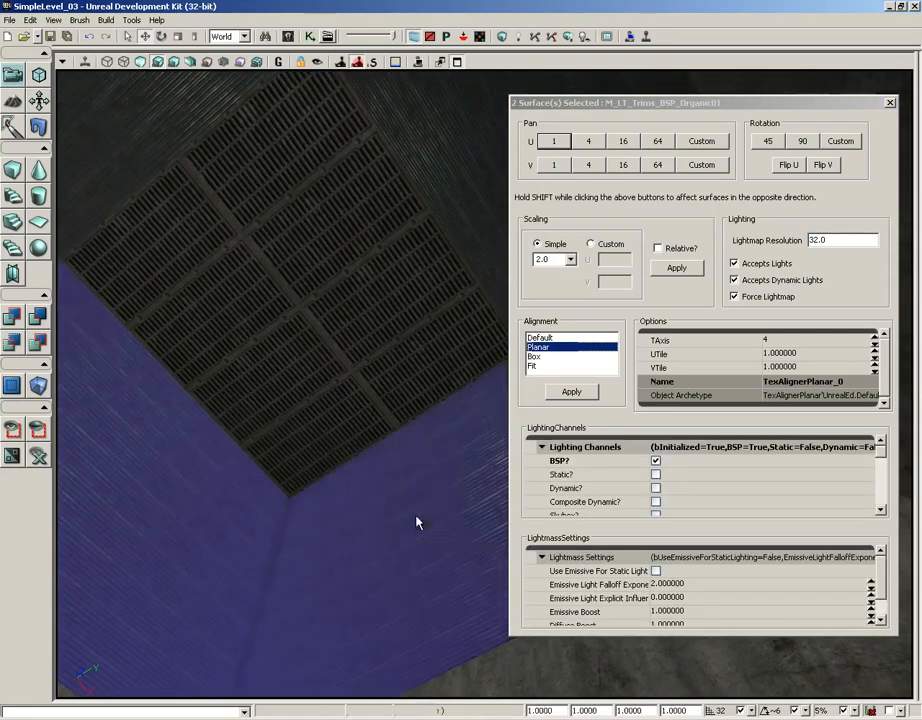
left_click(348, 140, "ctrl")
left_click(154, 123, "ctrl")
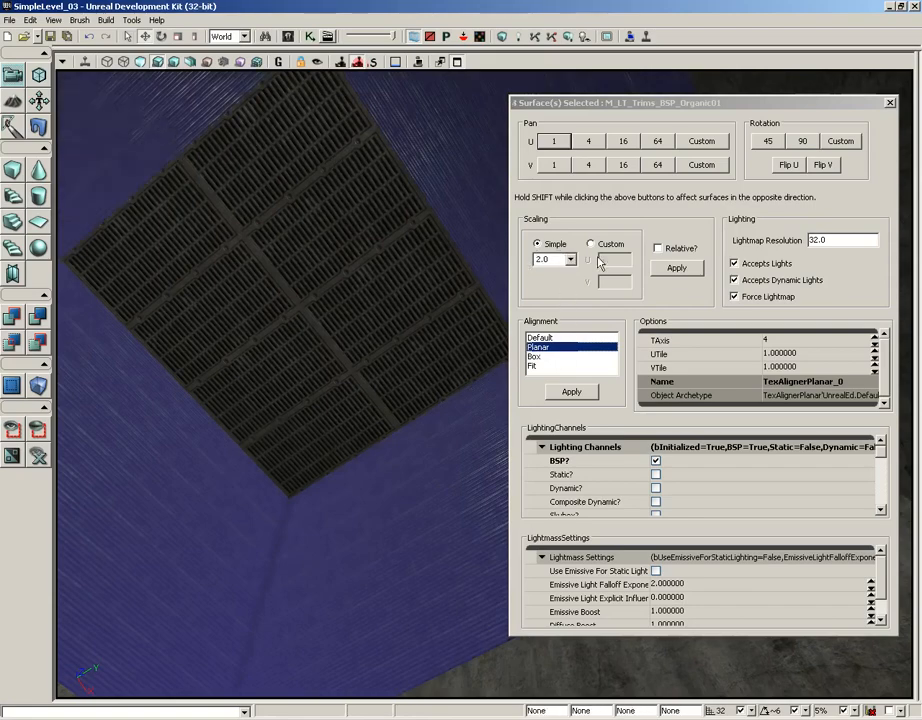
left_click(676, 270)
right_click_drag(332, 456, 206, 446)
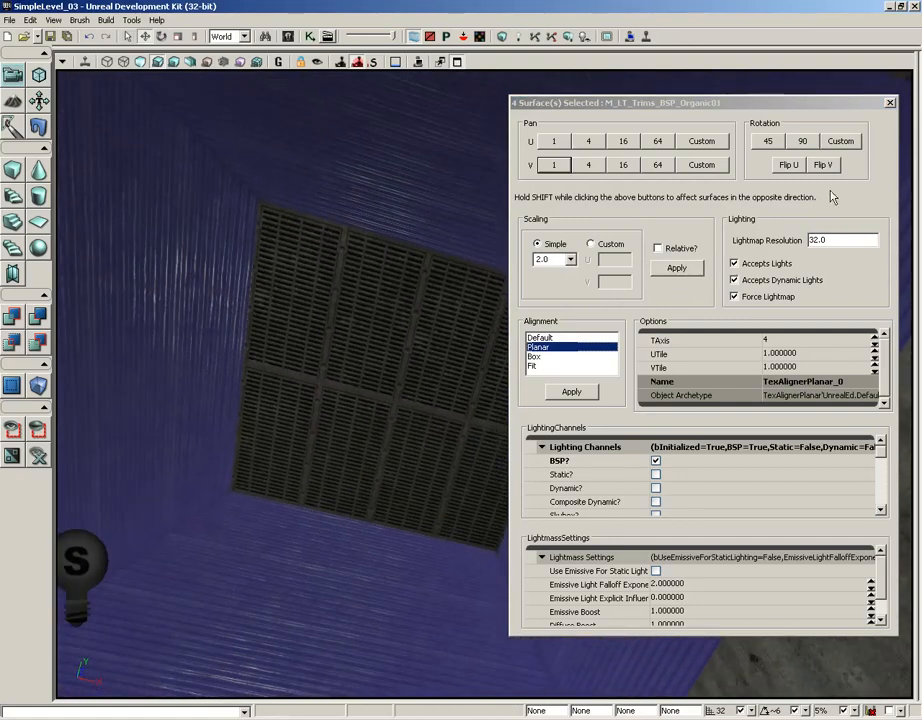
Step: Close the surface properties and deselect the shaft's four side surfaces to check the textured shaft and main room
left_click_drag(696, 103, 623, 105)
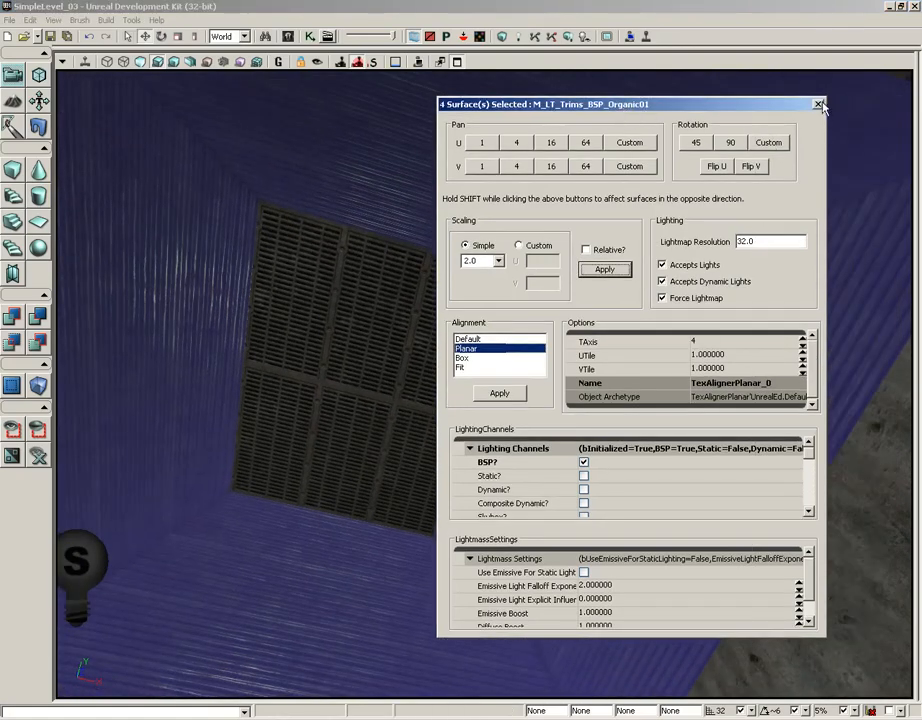
left_click(819, 105)
mouse_move(636, 398)
right_mouse_down()
mouse_move(626, 410)
mouse_move(648, 410)
right_mouse_up()
key("Escape")
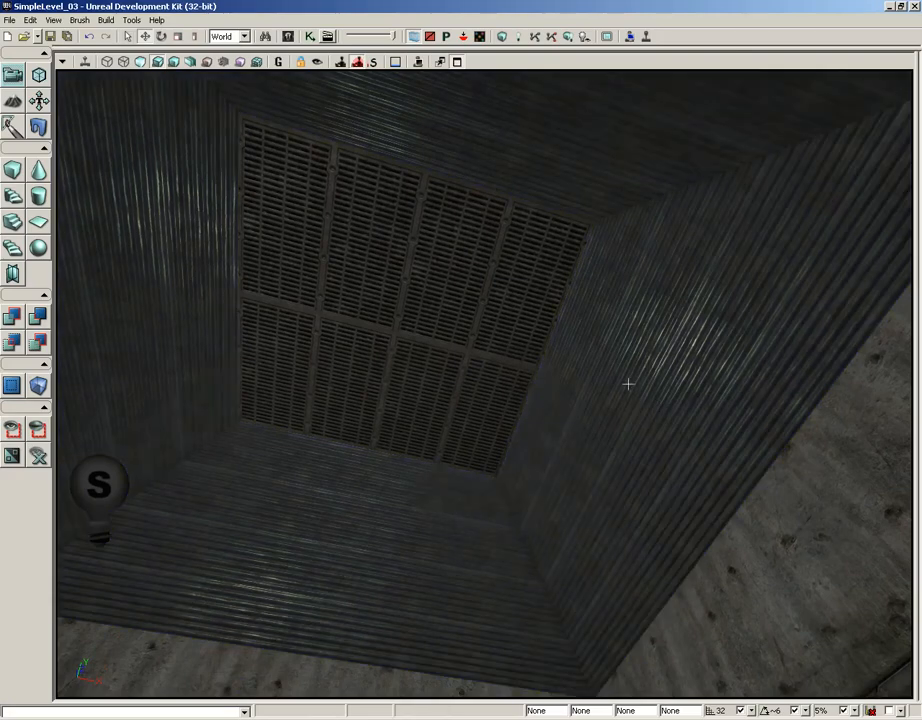
right_click_drag(597, 371, 183, 405)
left_click_drag(183, 405, 621, 395)
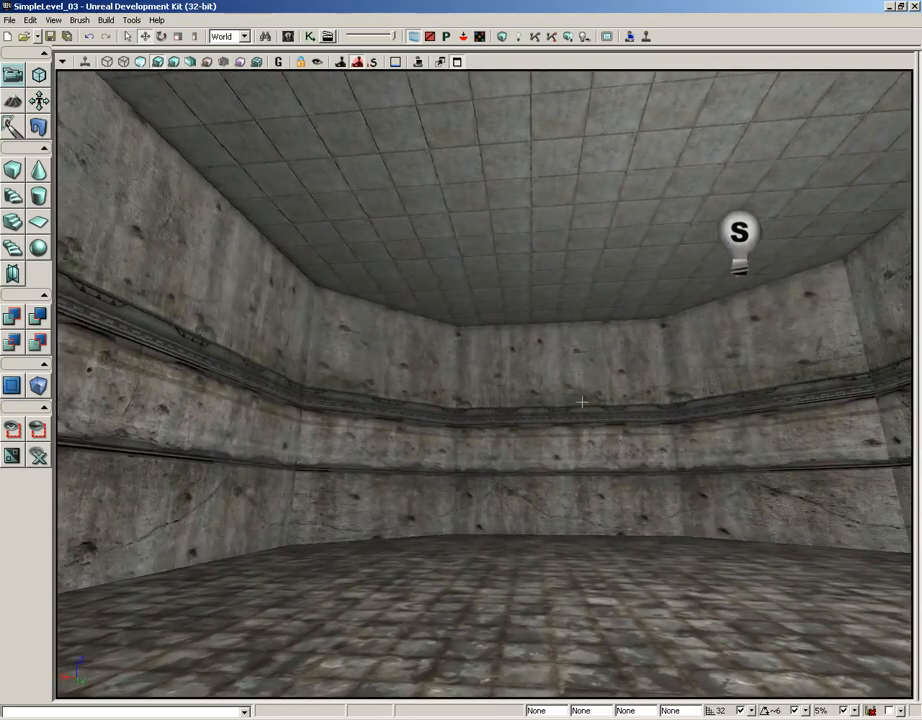